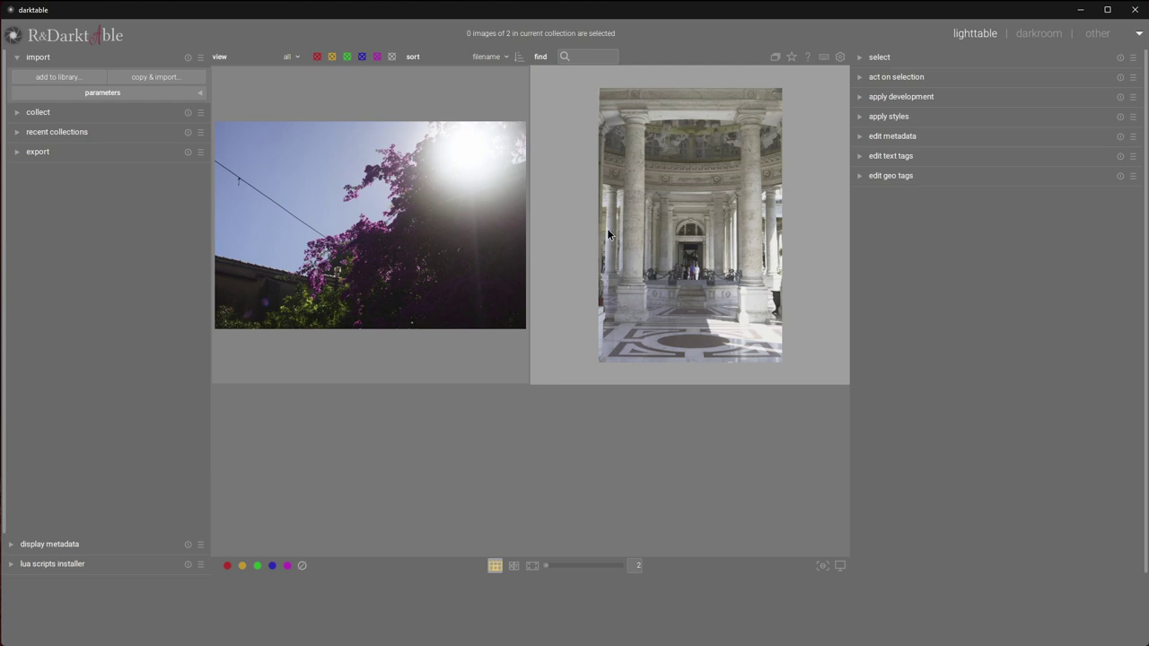
- Open the colonnade photo in the darkroom and turn on the raw overexposure indicator
key(d)
click(690, 179)
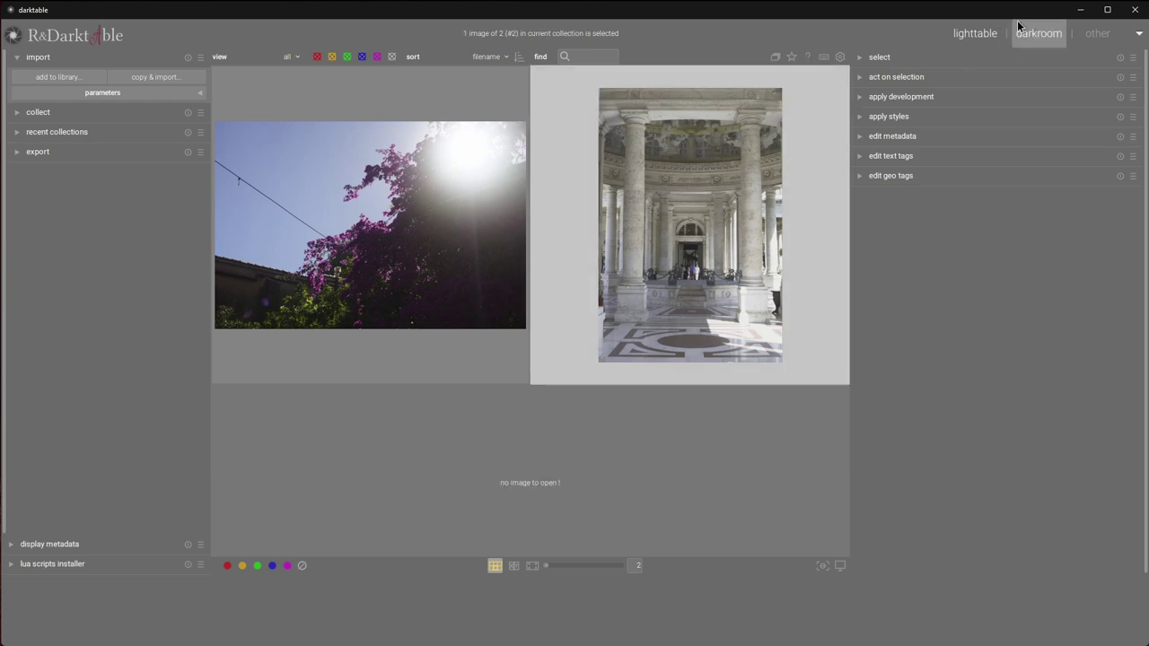
key(d)
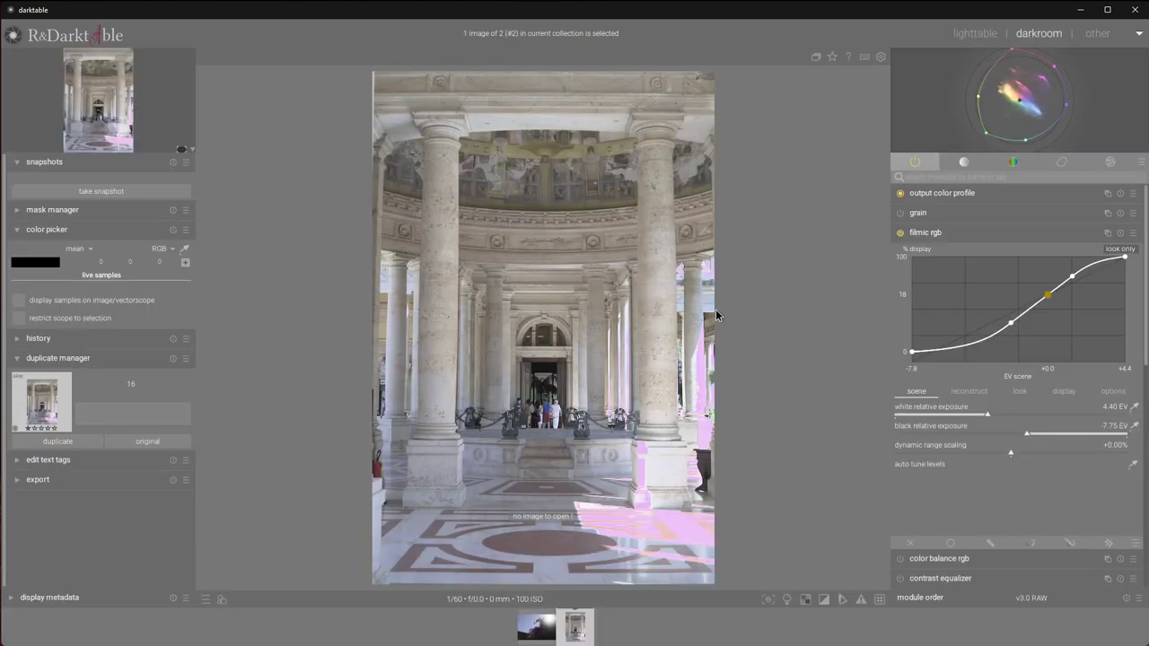
click(807, 602)
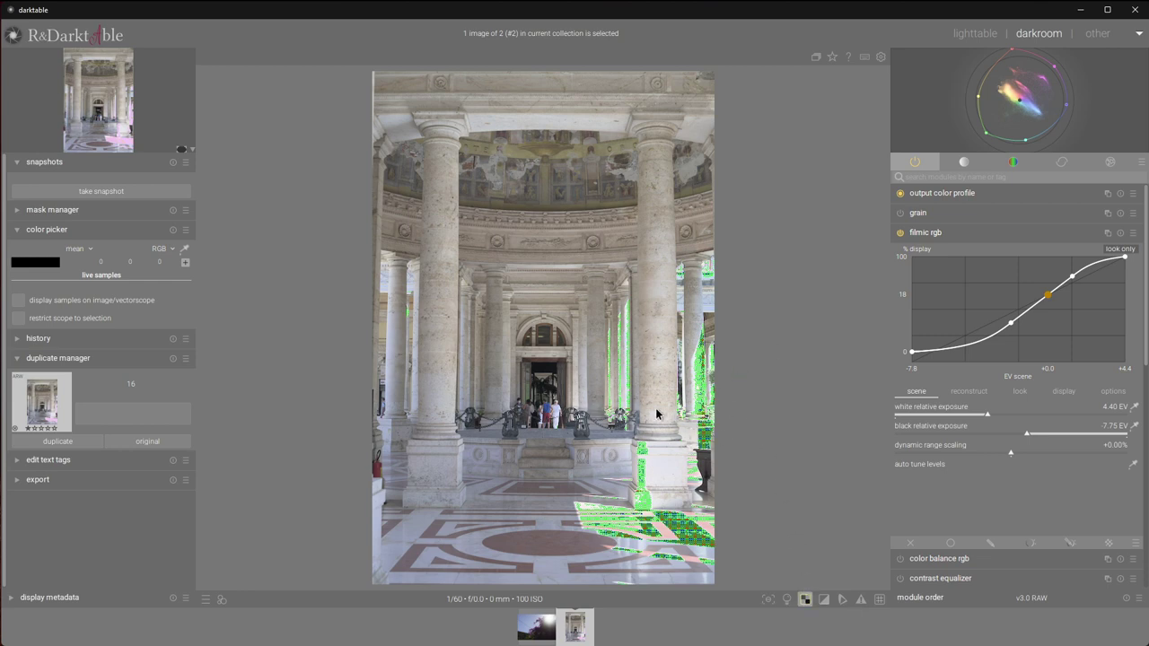
- Enable rotate and perspective and apply an automatic vertical fit from detected structure lines
click(994, 176)
text(persp)
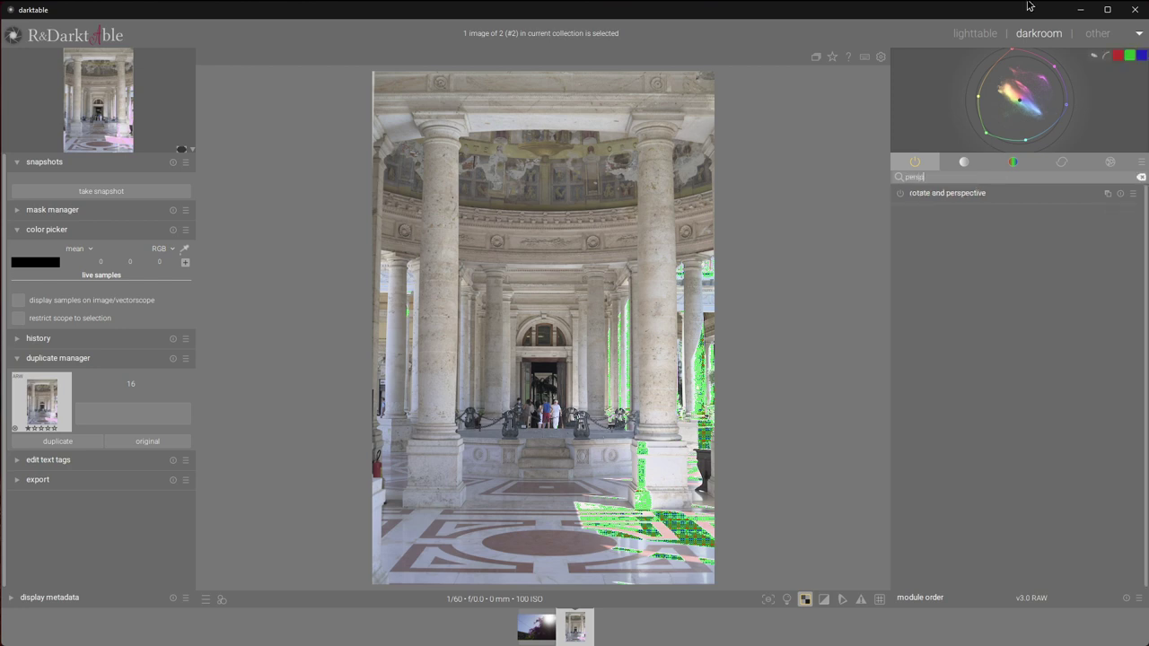
click(903, 196)
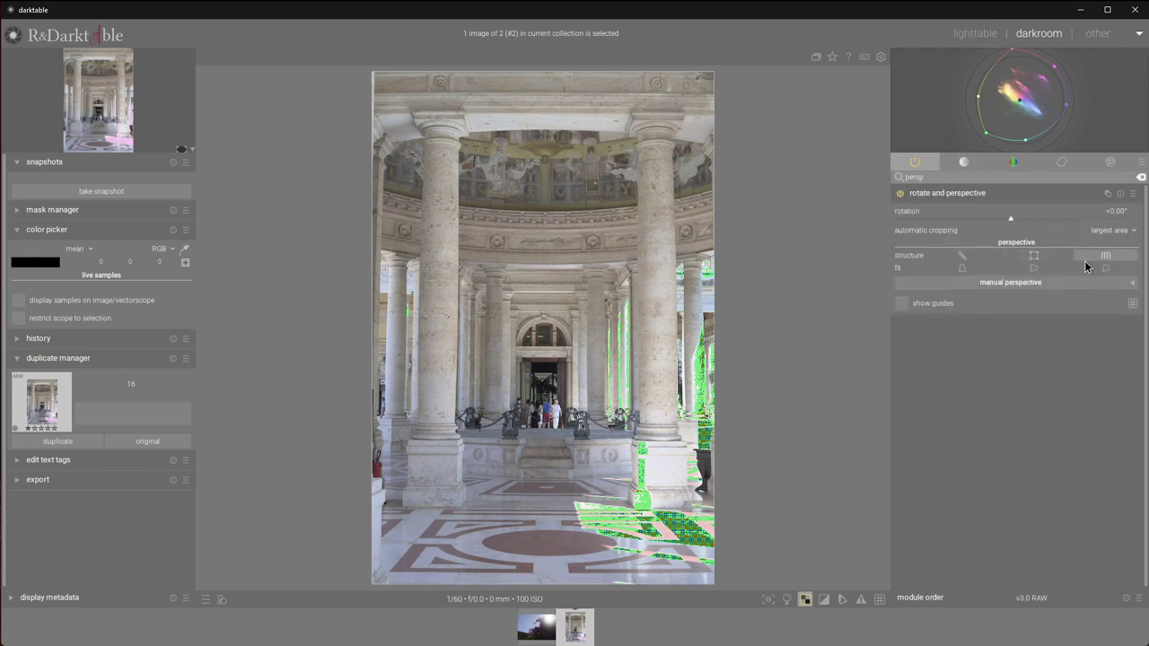
click(1107, 256)
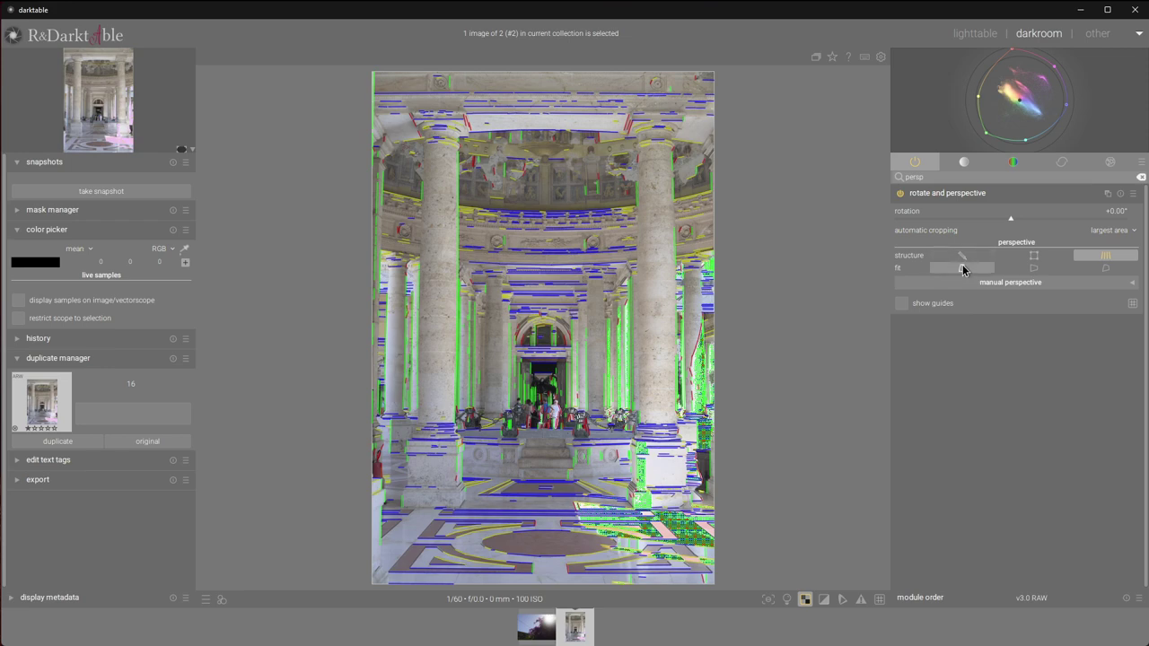
click(962, 267)
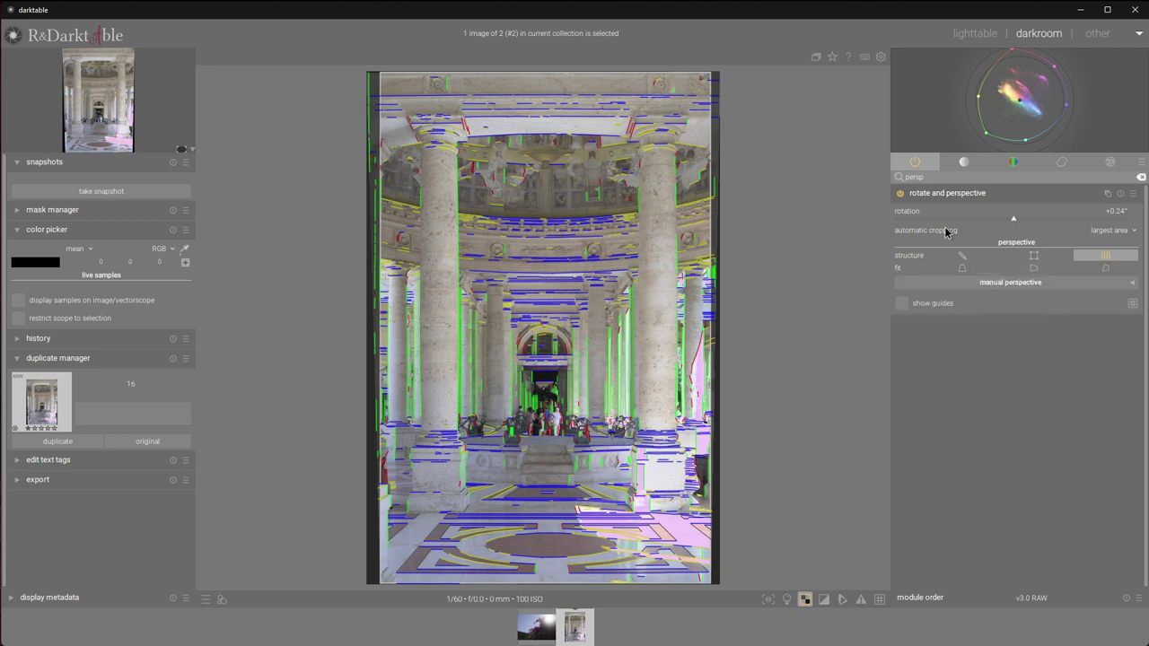
click(945, 196)
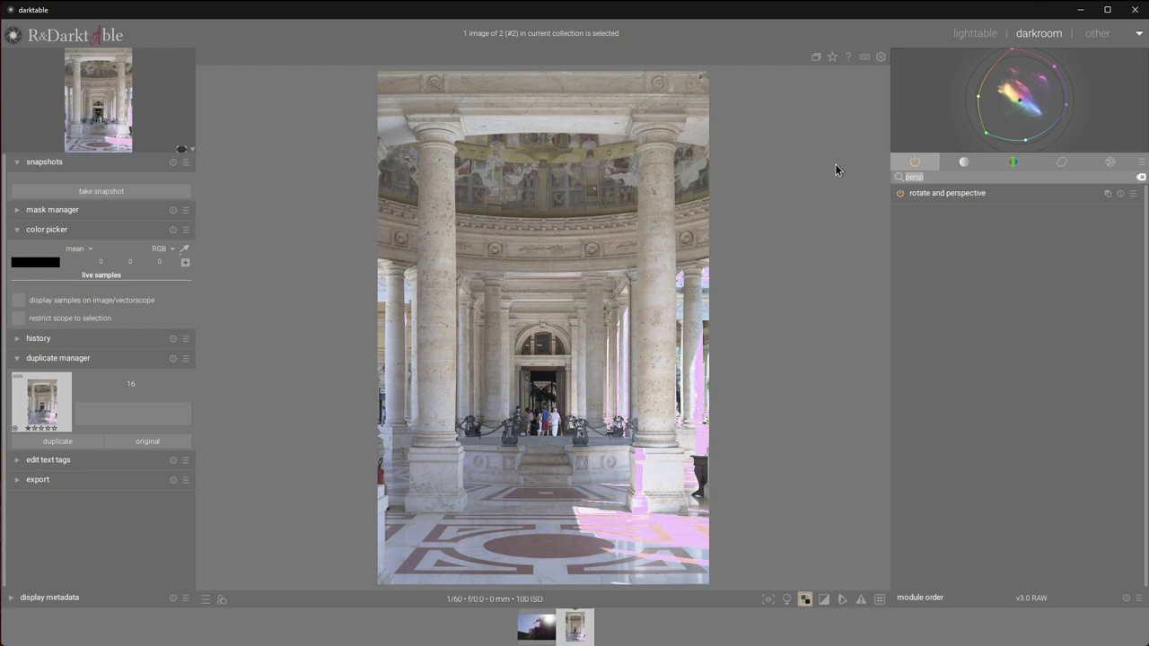
key(BackSpace)
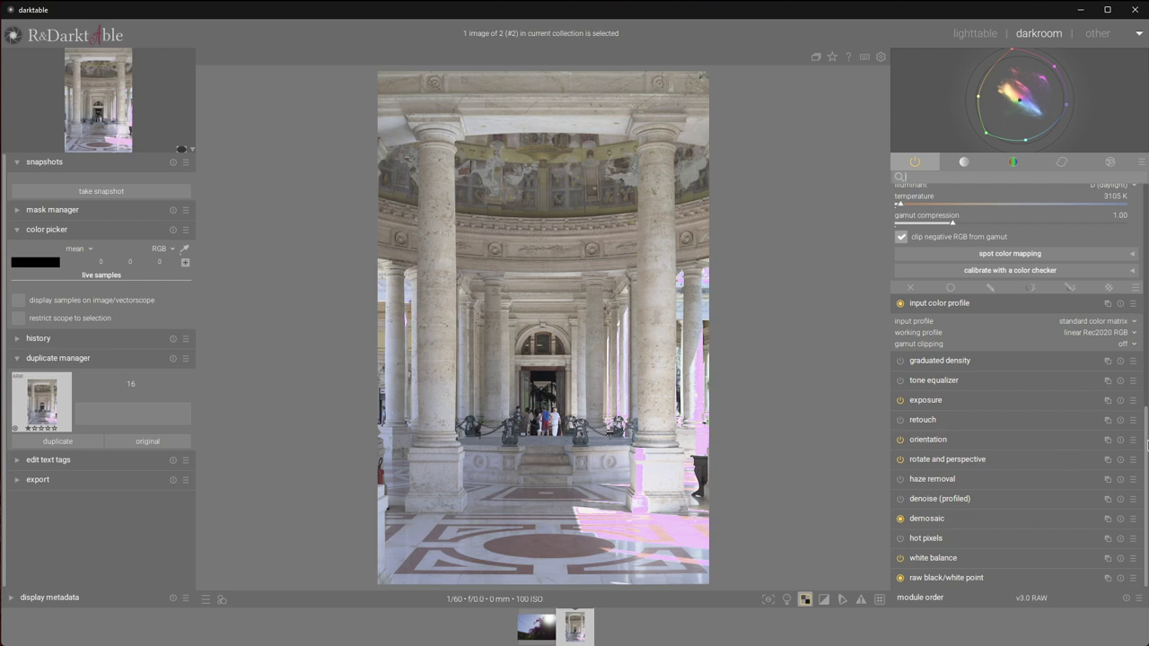
- Raise the color calibration temperature to about 3350 K
drag(1145, 443, 1141, 372)
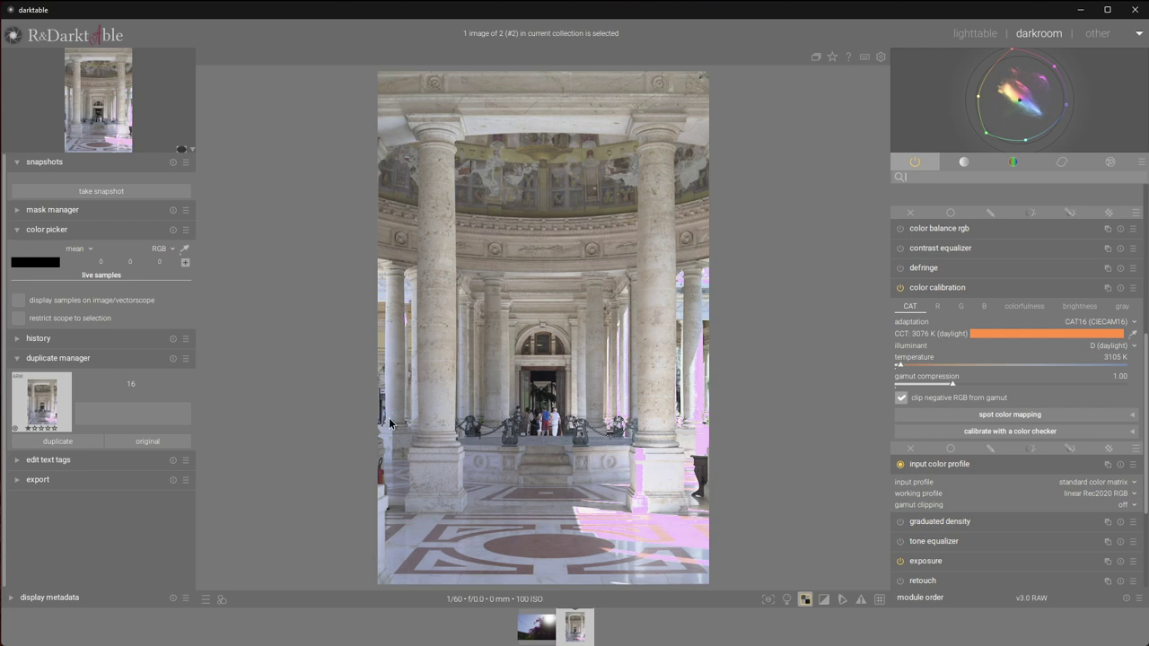
click(902, 366)
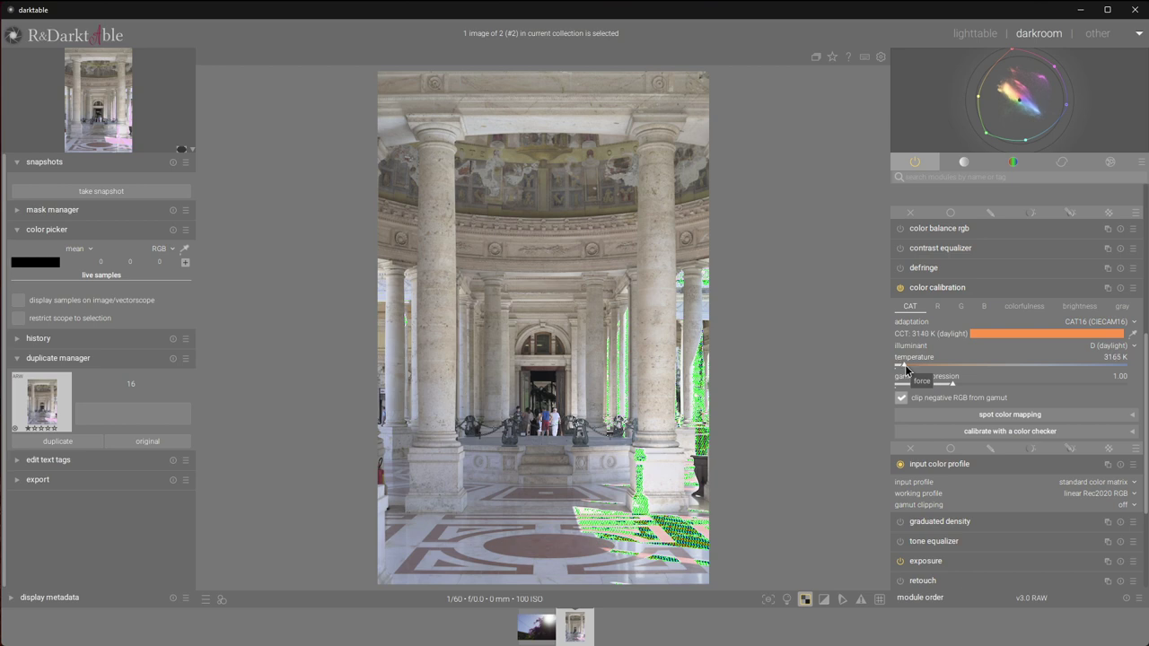
drag(905, 365, 914, 362)
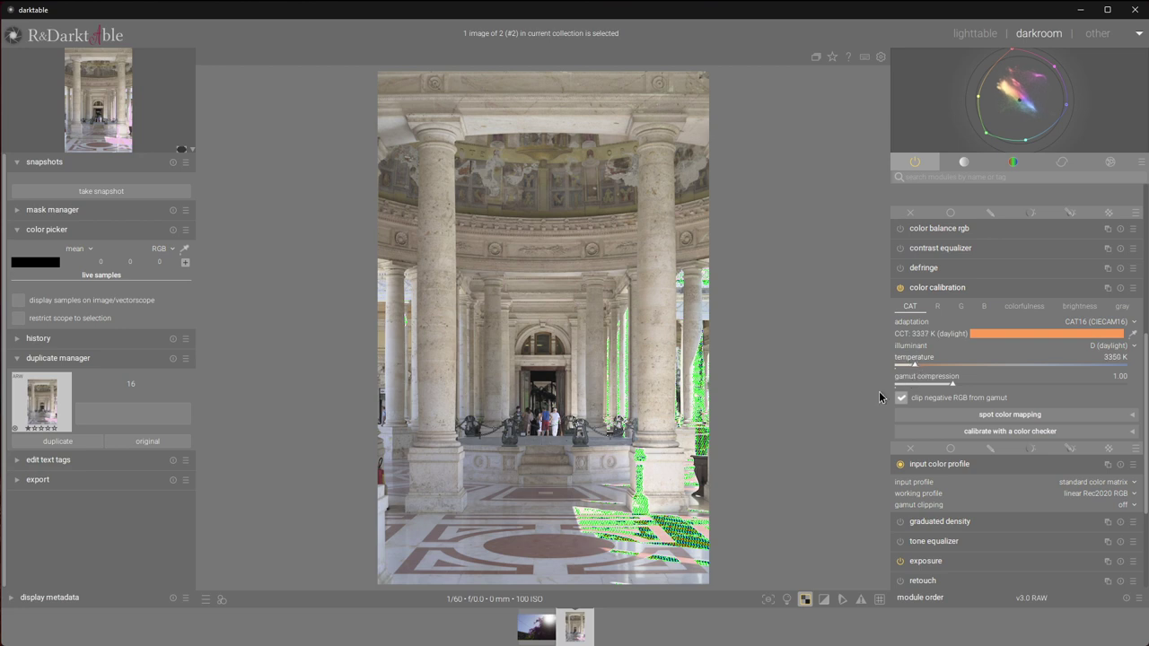
- Preview in color assessment mode, turn off the overexposure marks, then leave assessment mode
click(787, 598)
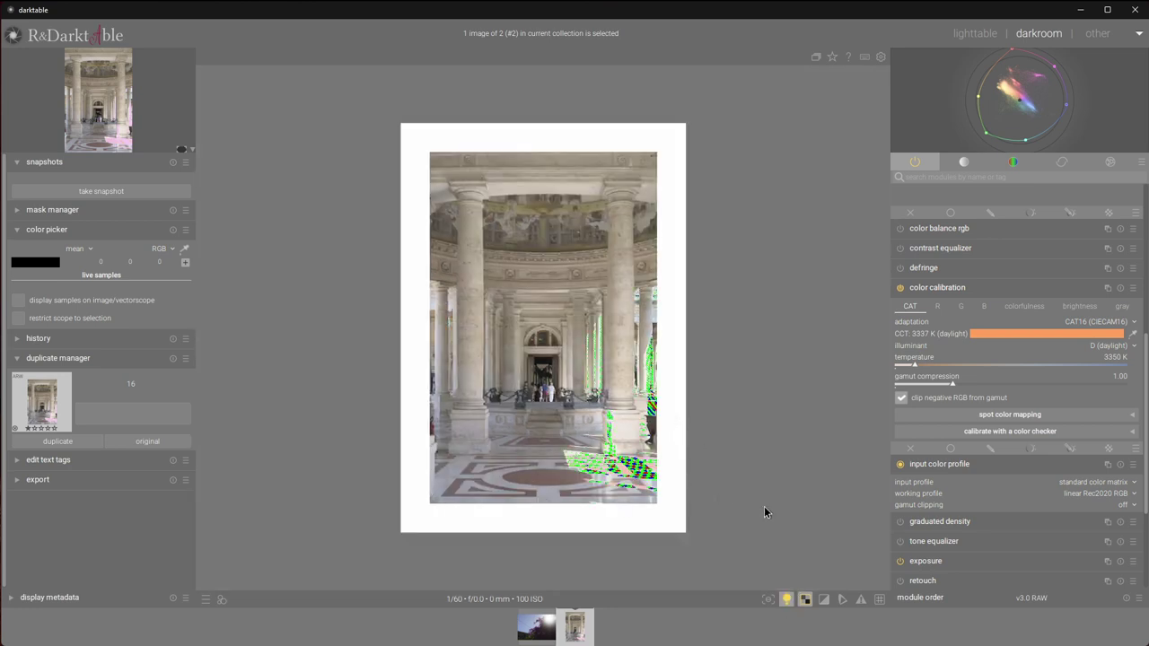
click(805, 599)
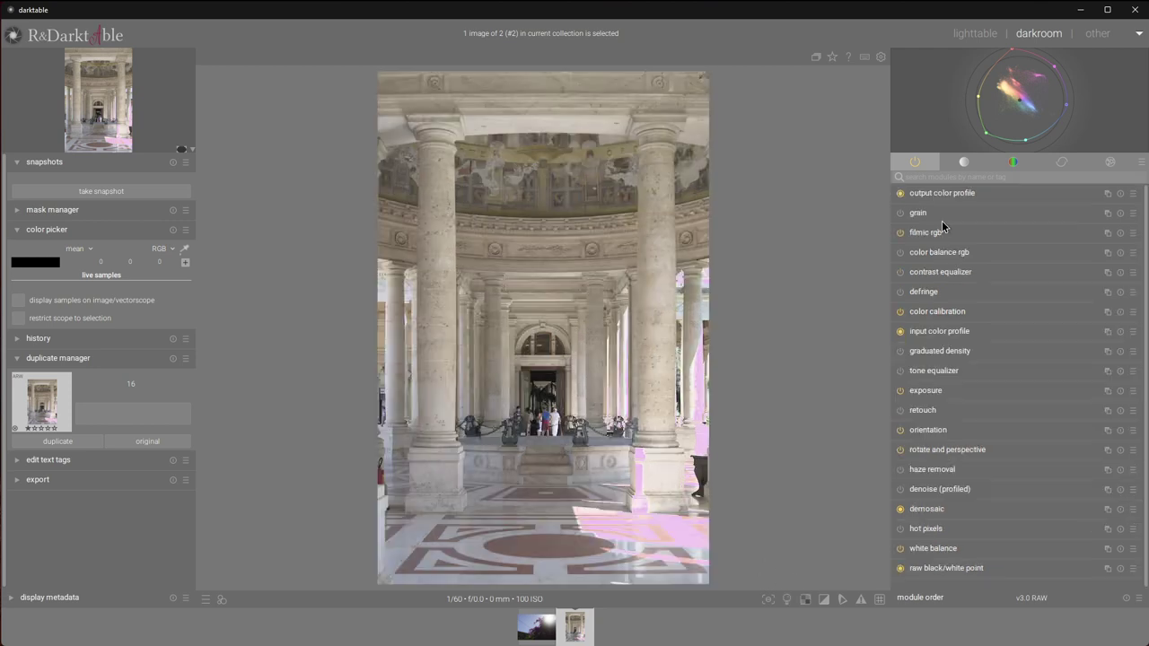
key(ctrl+b)
- Lower the exposure module's exposure from +1.000 EV to about +0.49 EV
click(934, 394)
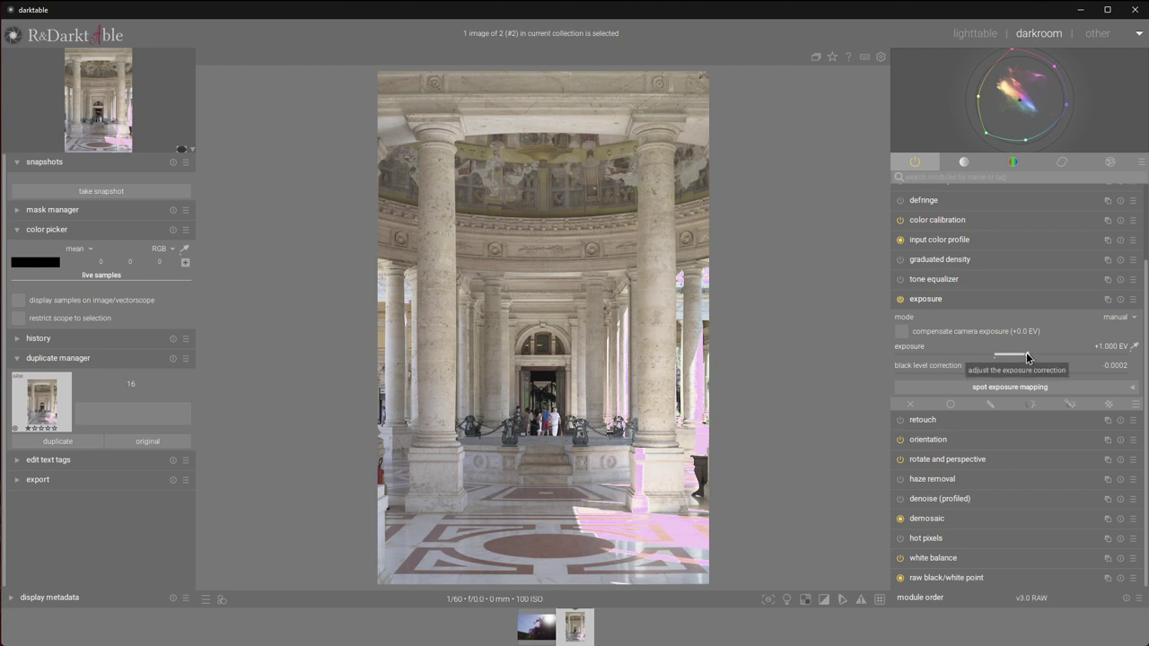
drag(1026, 352, 1019, 352)
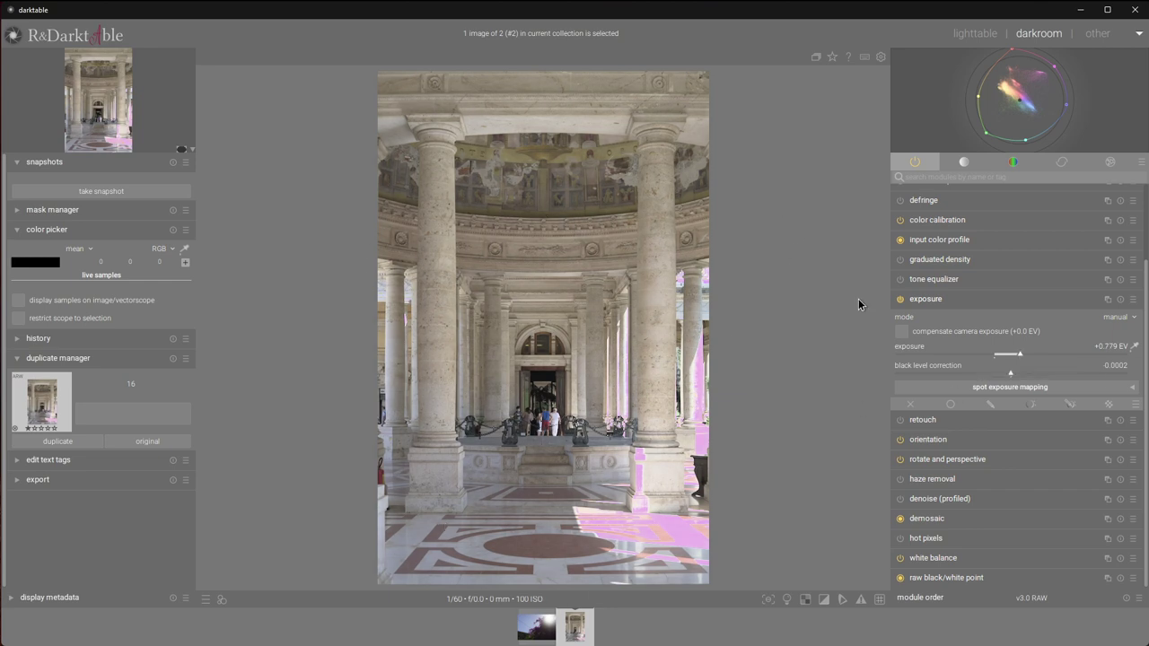
drag(1020, 357, 1011, 357)
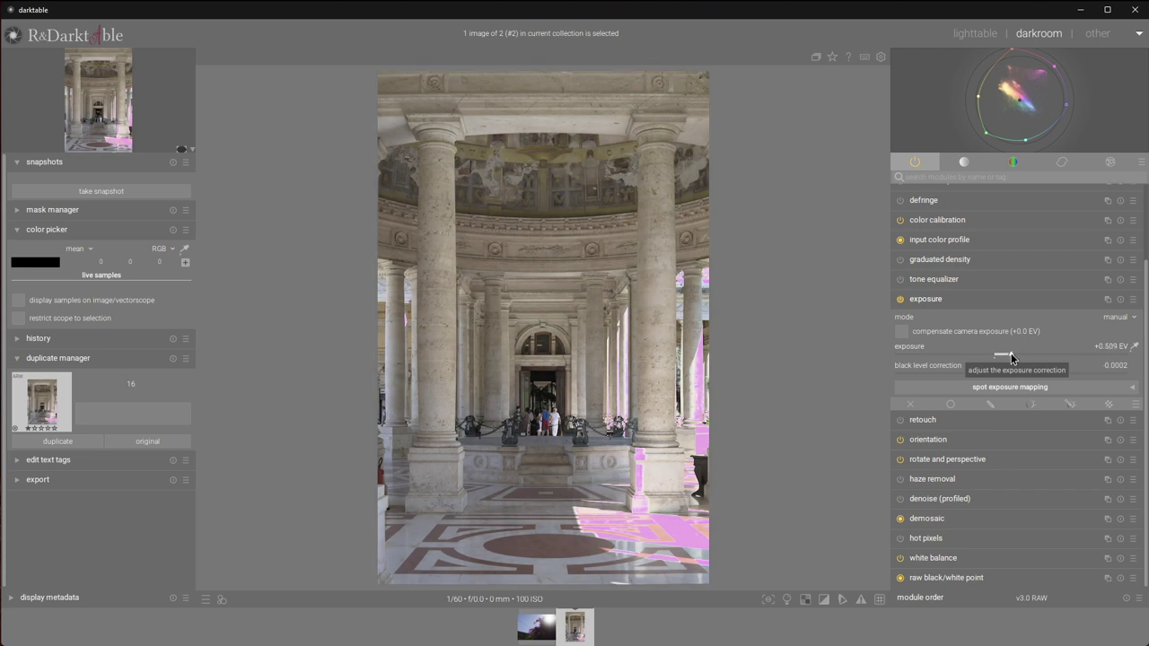
scroll(1009, 357, up, 5)
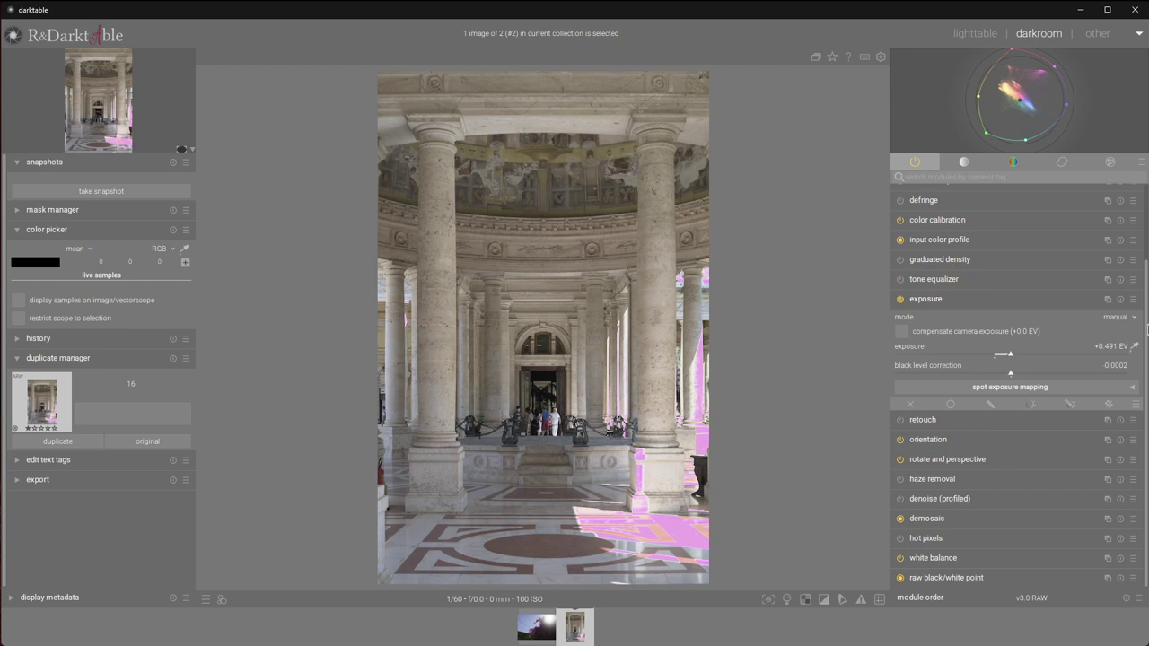
scroll(965, 270, up, 3)
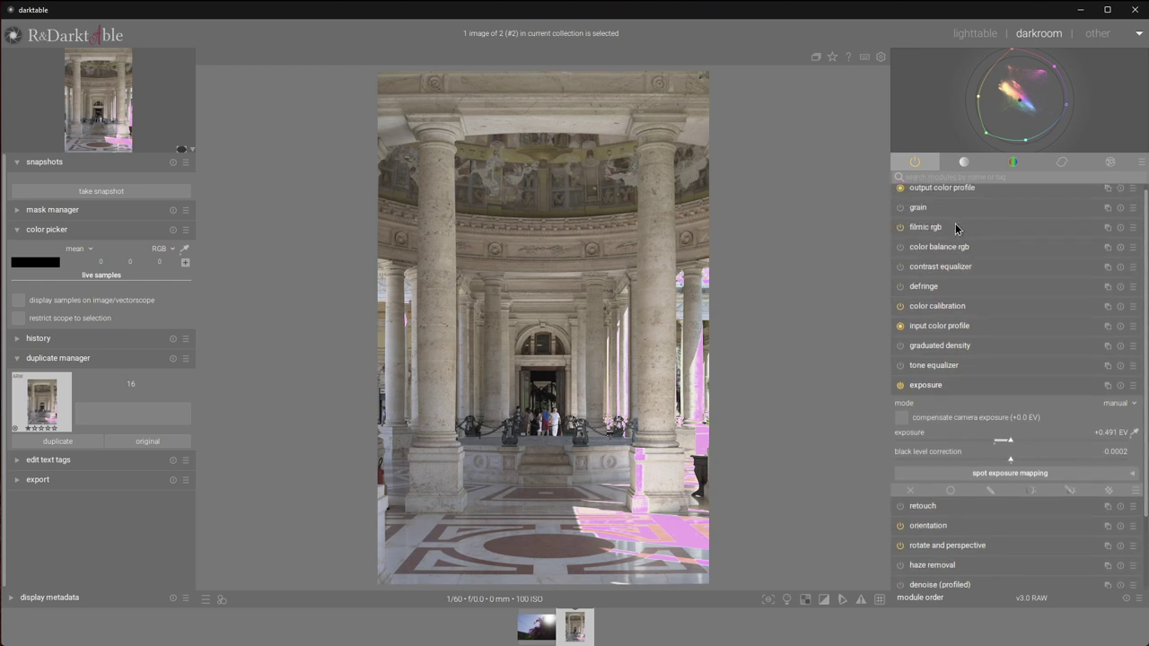
- Set filmic rgb preserve chrominance to 'no' and auto-tune white 4.22 EV, black −4.08 EV
click(956, 228)
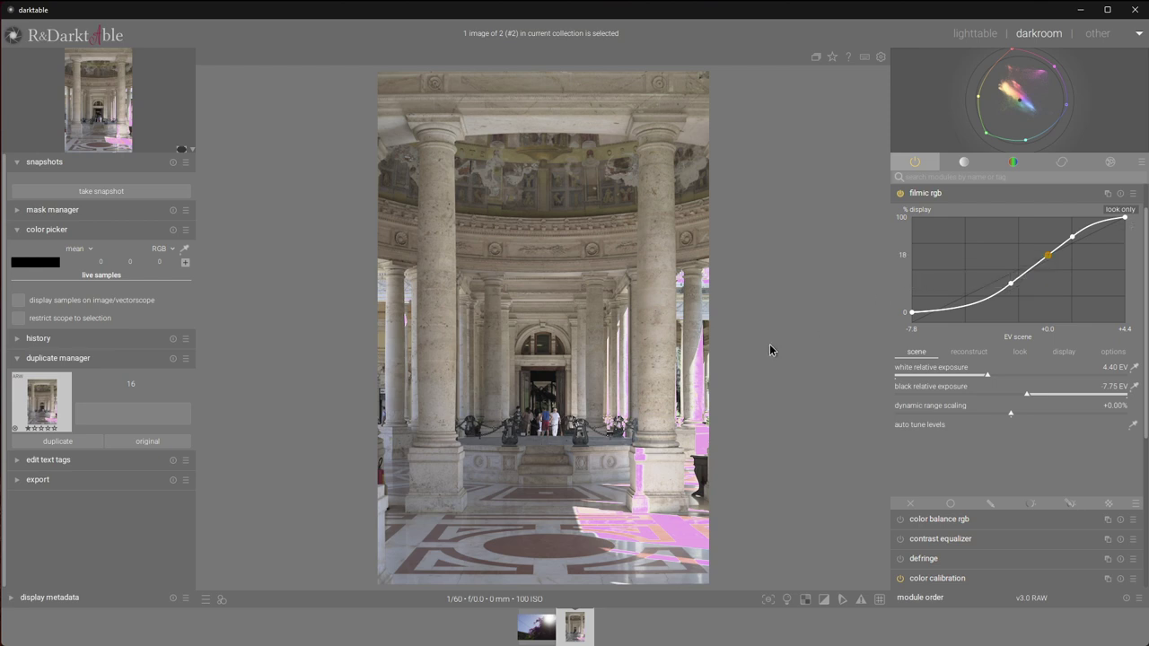
click(1113, 351)
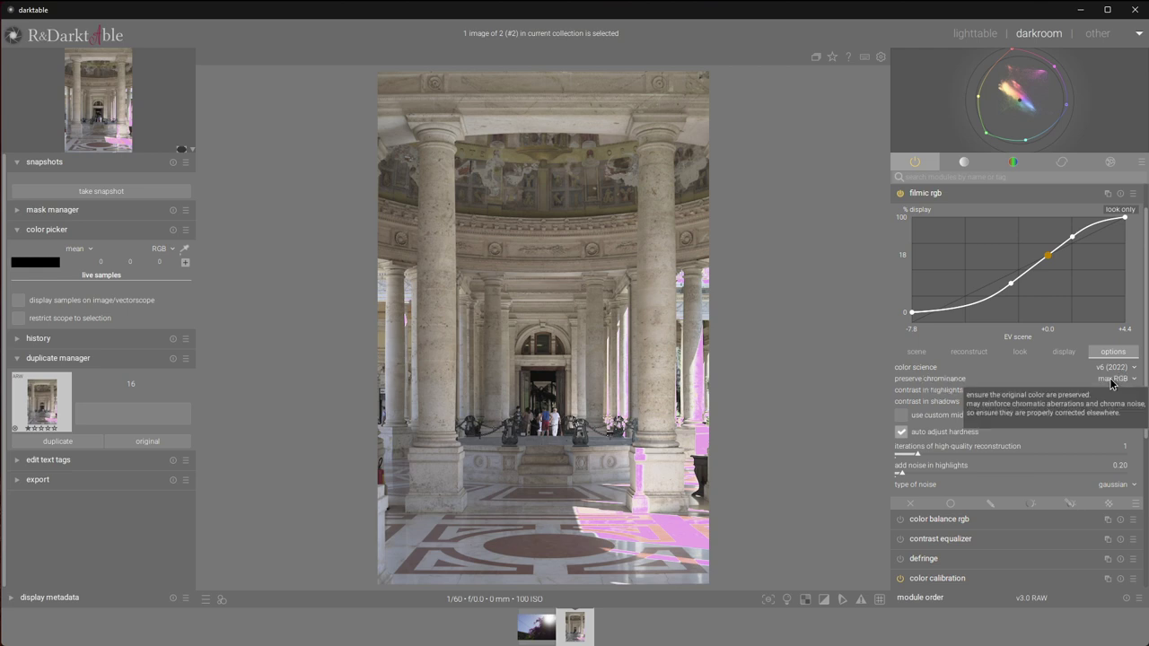
click(1107, 380)
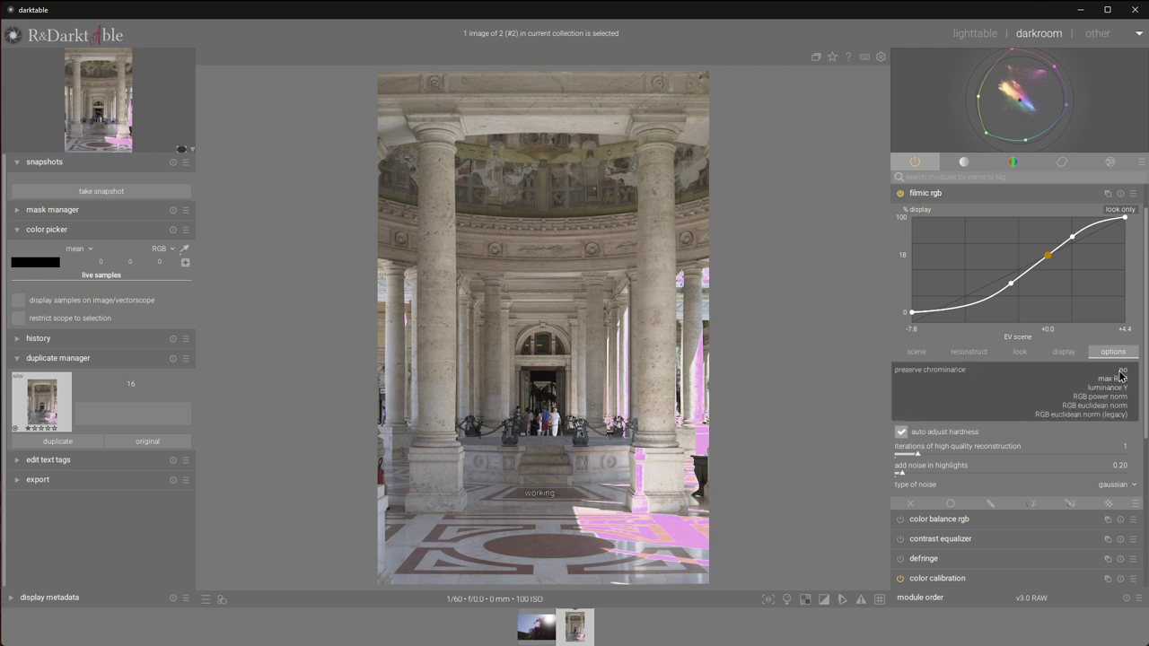
click(1120, 371)
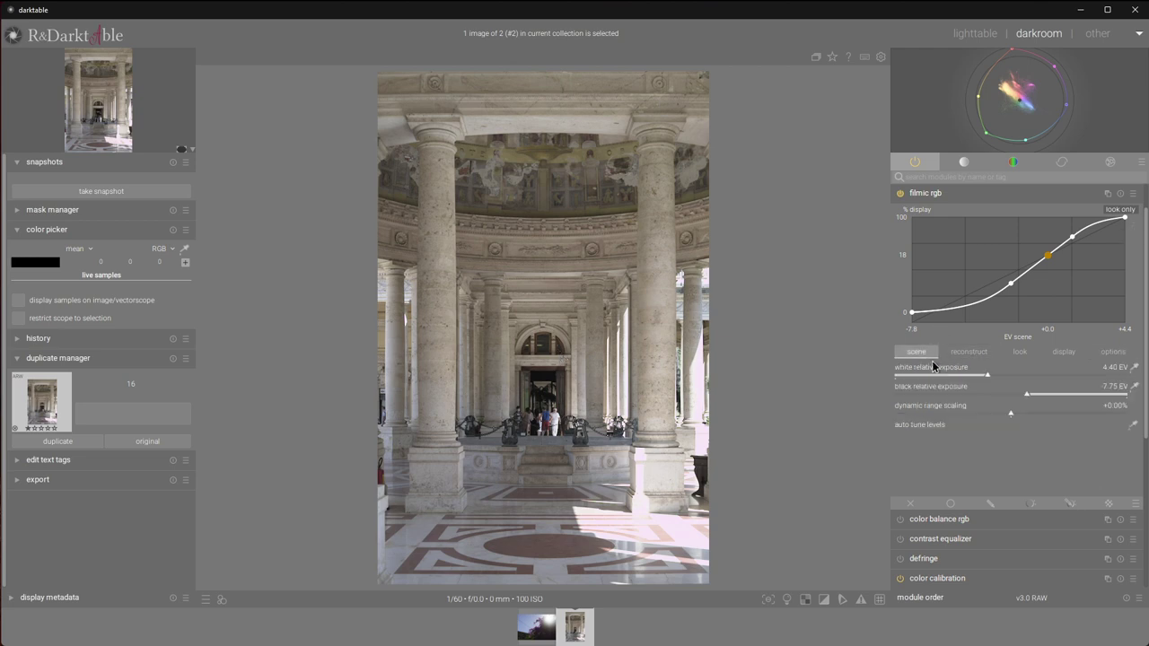
click(1133, 426)
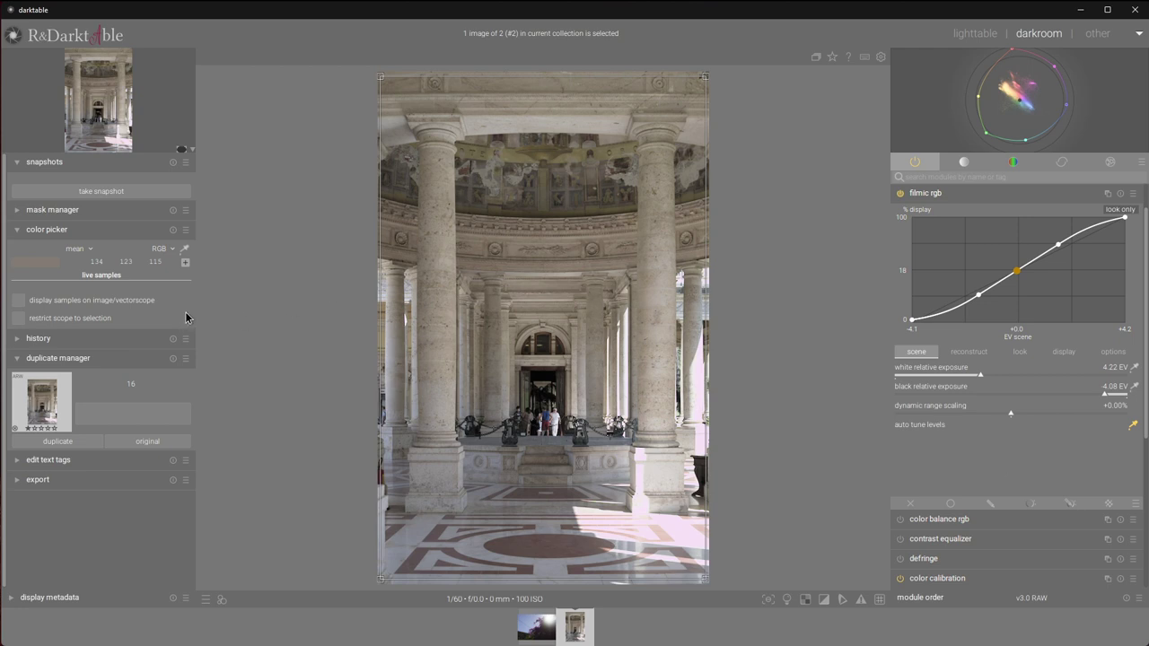
- Raise filmic contrast to 1.329 and narrow latitude from 50% to 25.29%
click(1020, 351)
drag(948, 373, 966, 373)
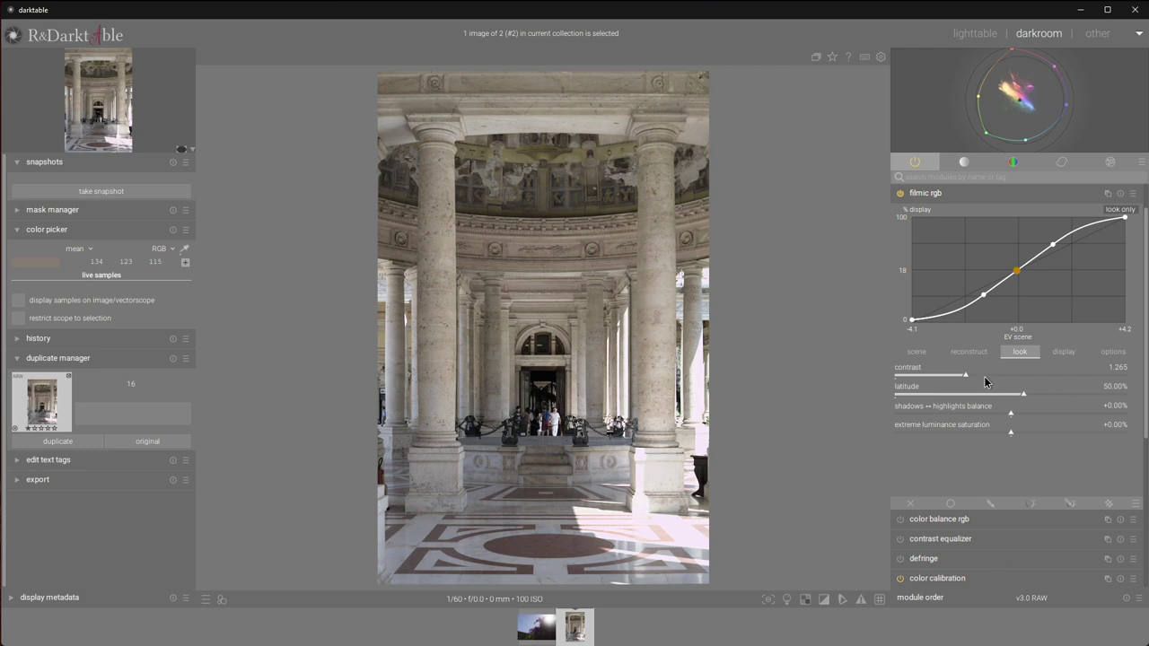
mouse_move(967, 373)
mouse_down()
mouse_move(992, 374)
mouse_move(971, 378)
mouse_up()
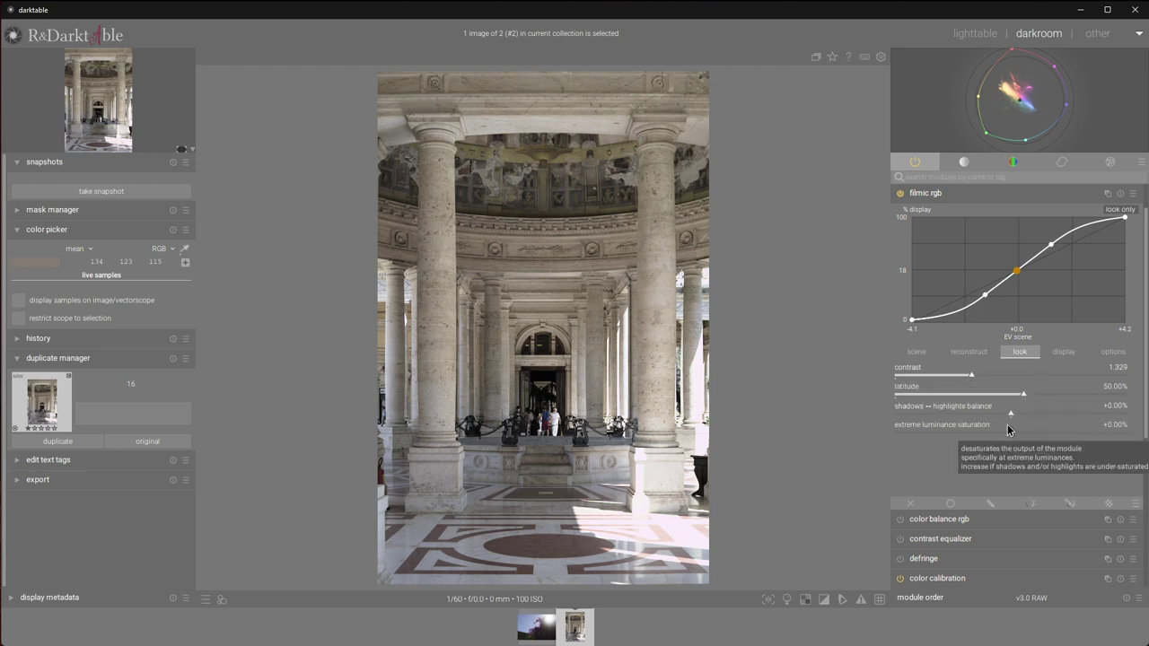
drag(1032, 393, 958, 390)
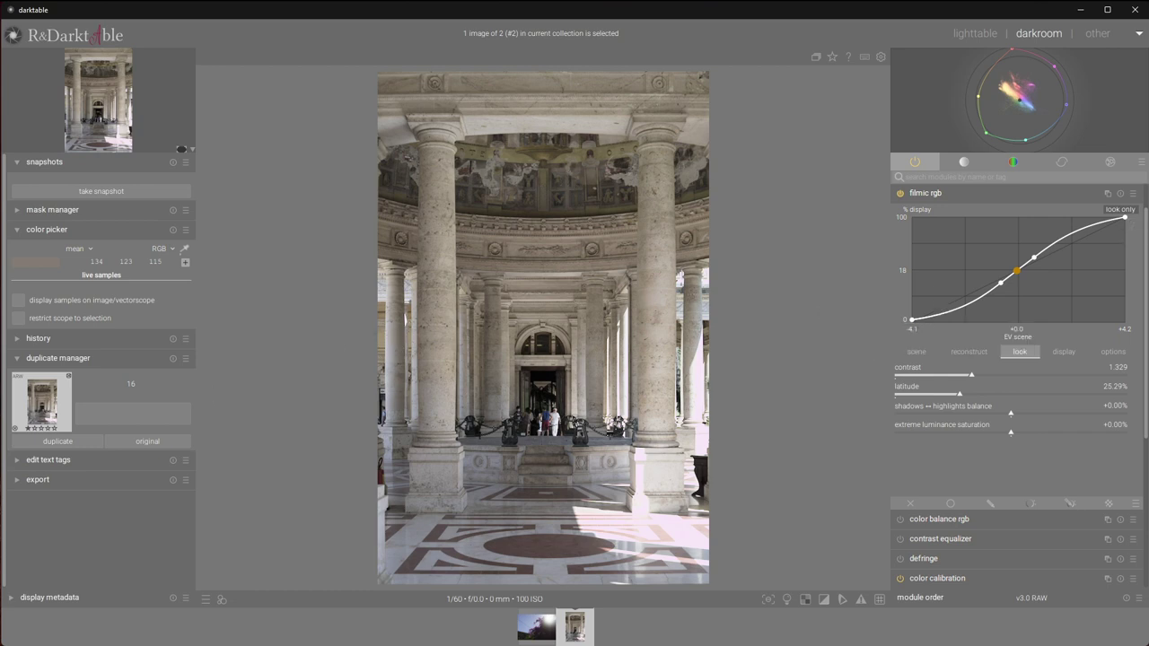
- With the reconstruction mask displayed, set threshold to 0.17 EV and transition to 3.97 EV
click(969, 353)
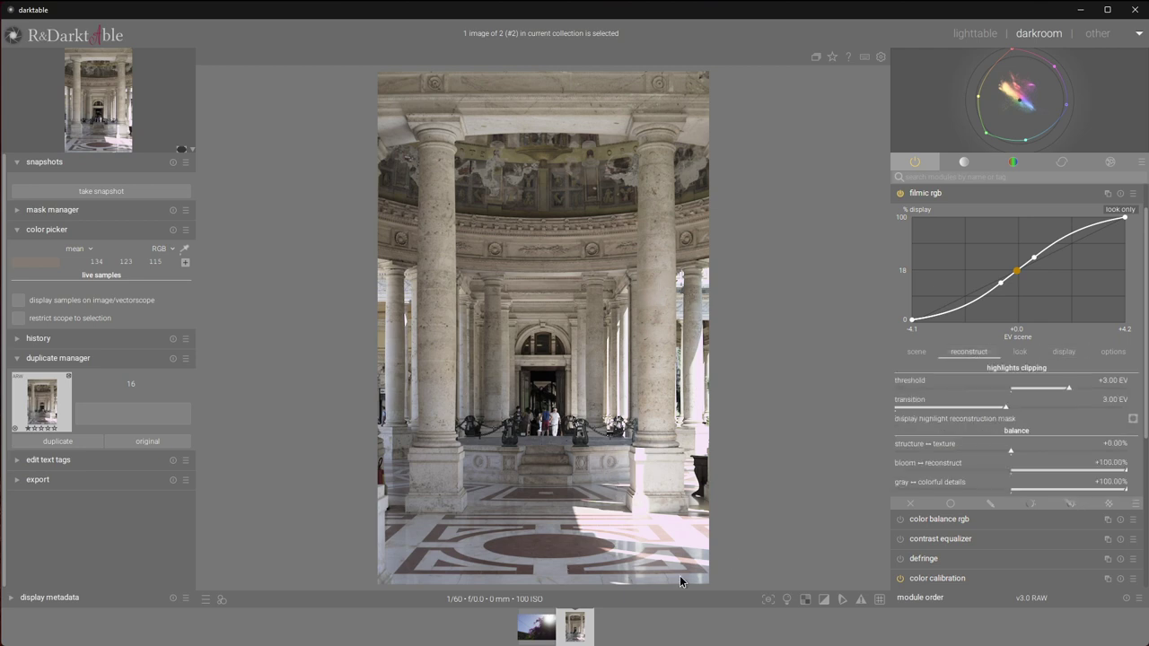
click(1133, 419)
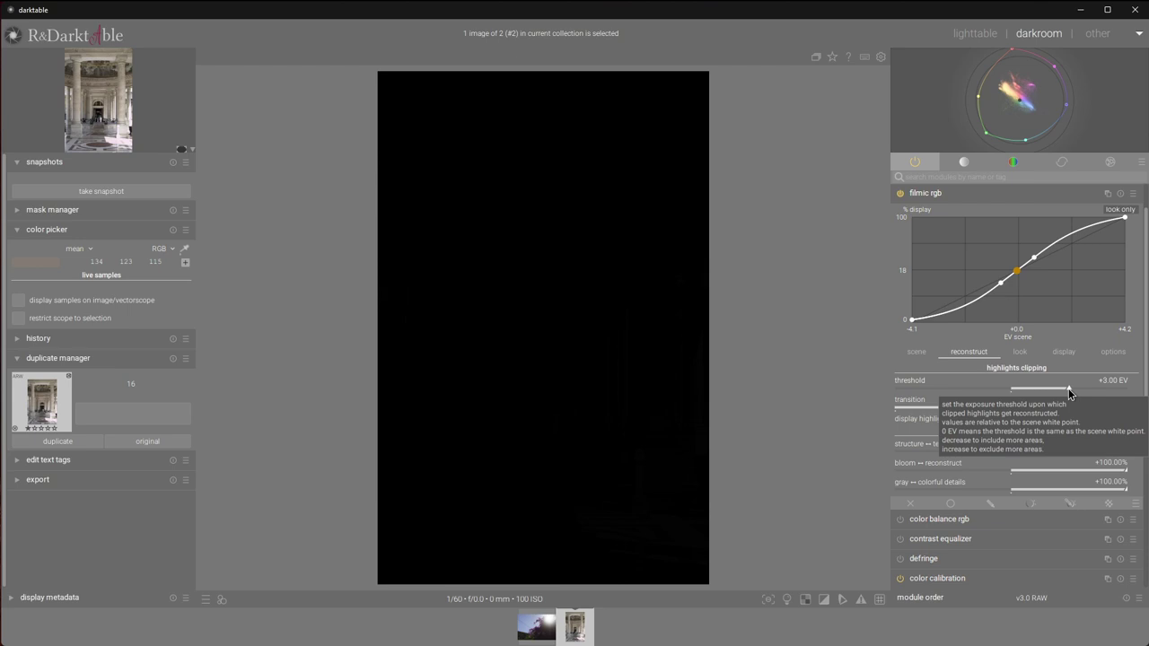
scroll(1069, 392, down, 1)
drag(1068, 387, 1006, 391)
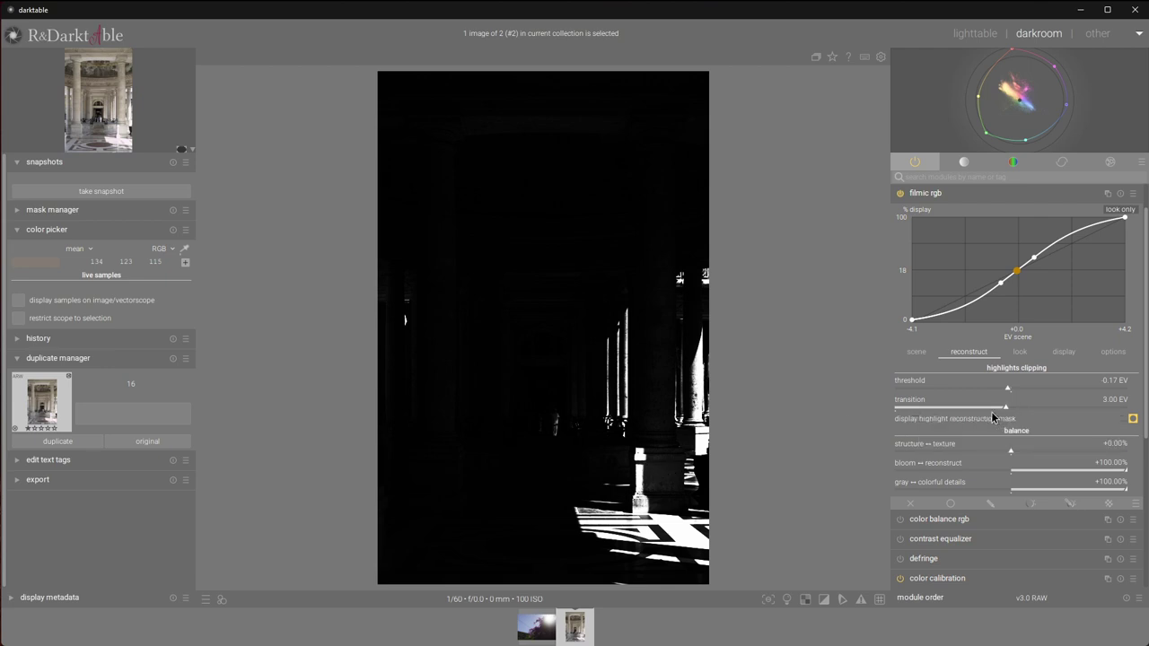
drag(1006, 410, 1044, 409)
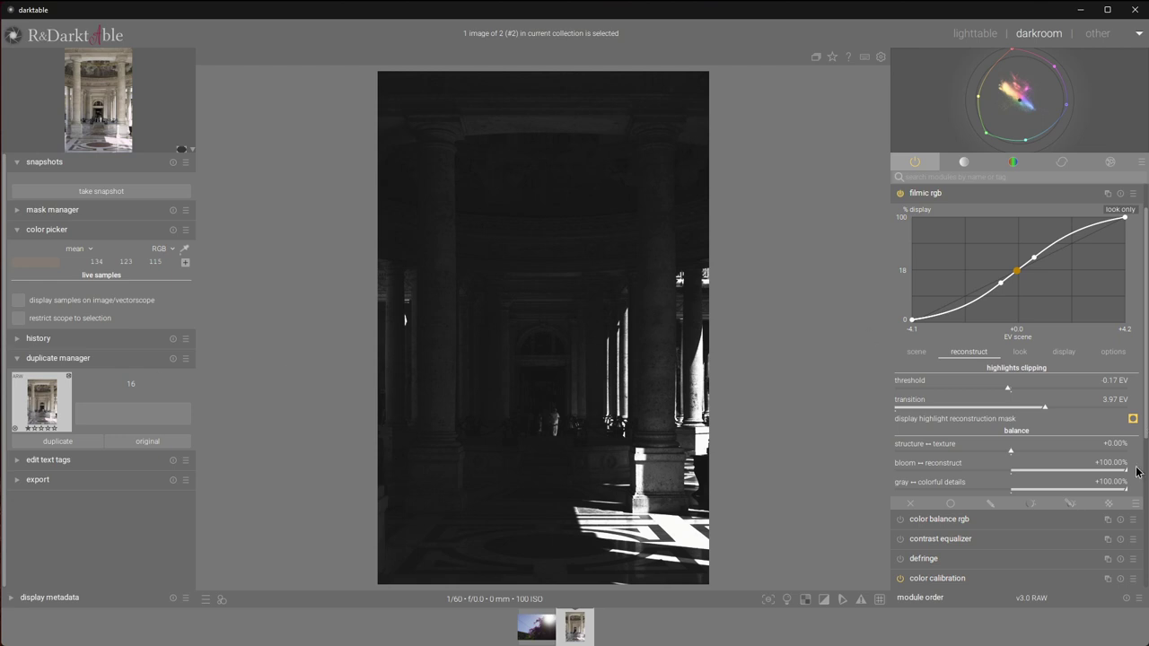
- Hide the mask preview, test structure ↔ texture values, then reset it to 0%
click(1133, 419)
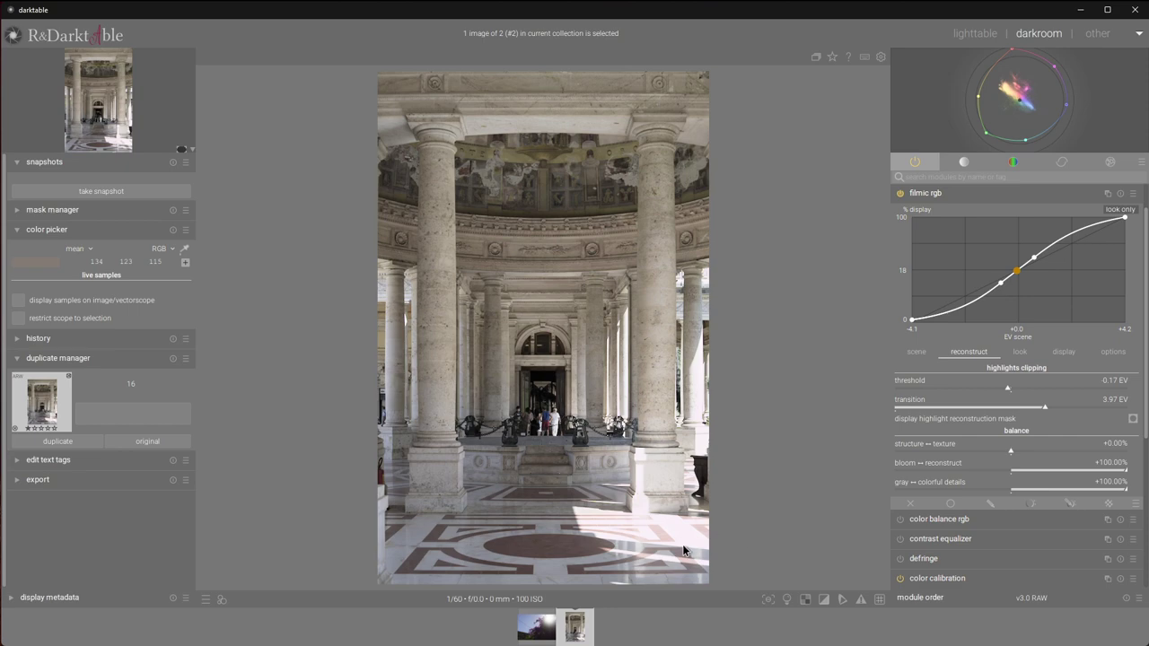
scroll(723, 538, up, 2)
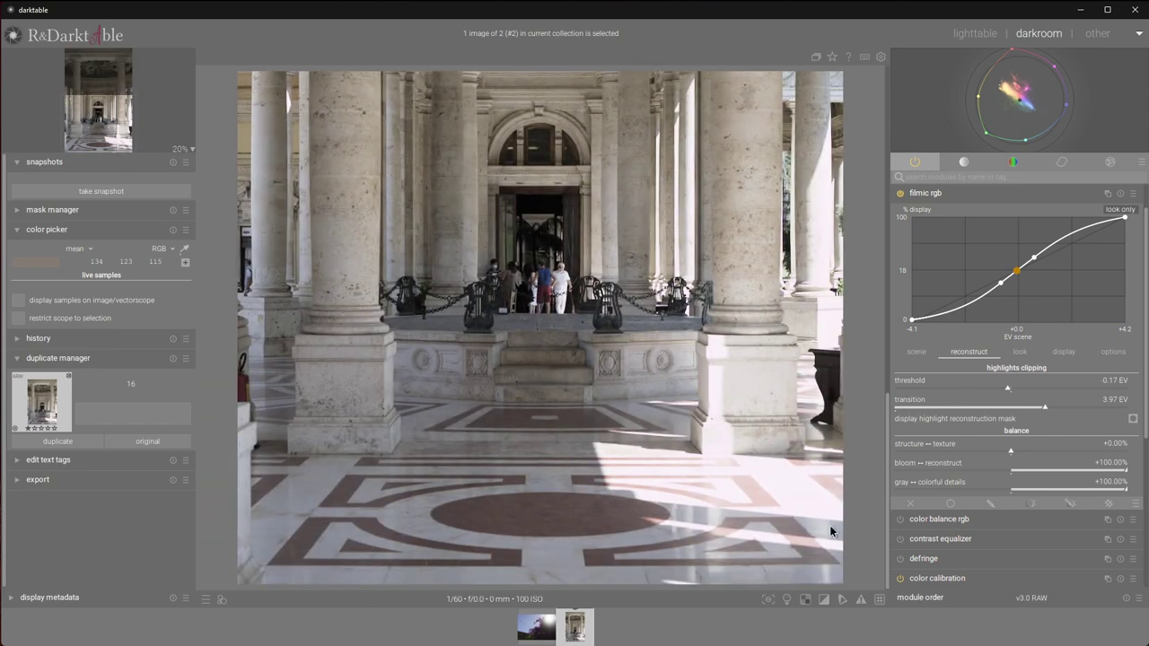
scroll(829, 525, up, 2)
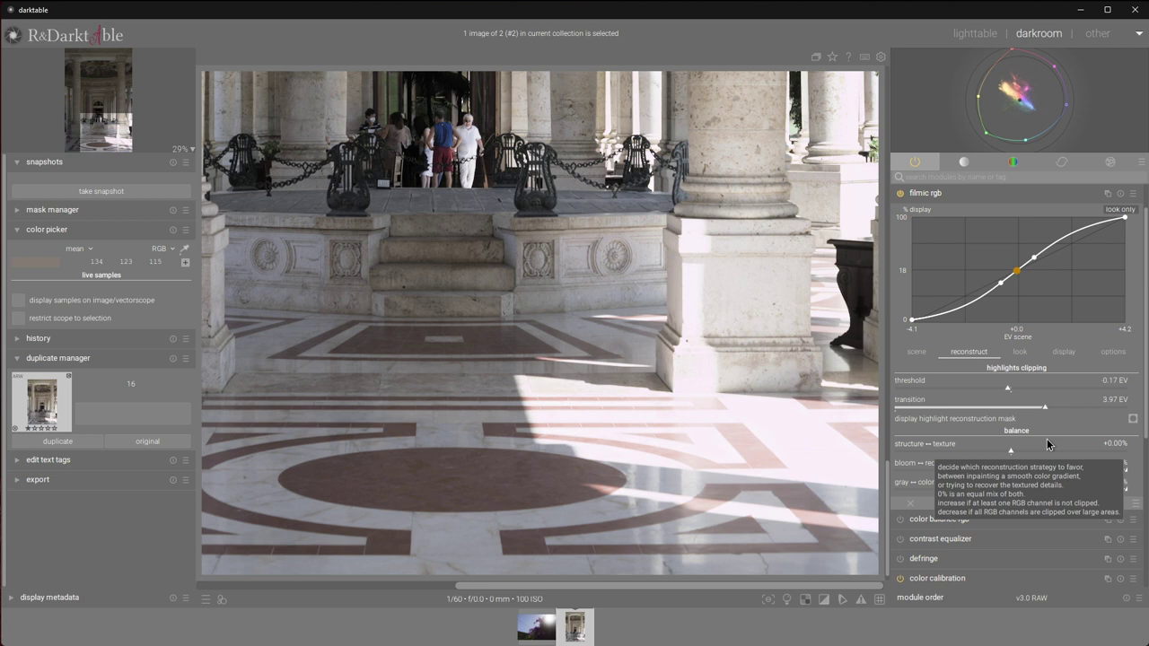
drag(1005, 450, 999, 455)
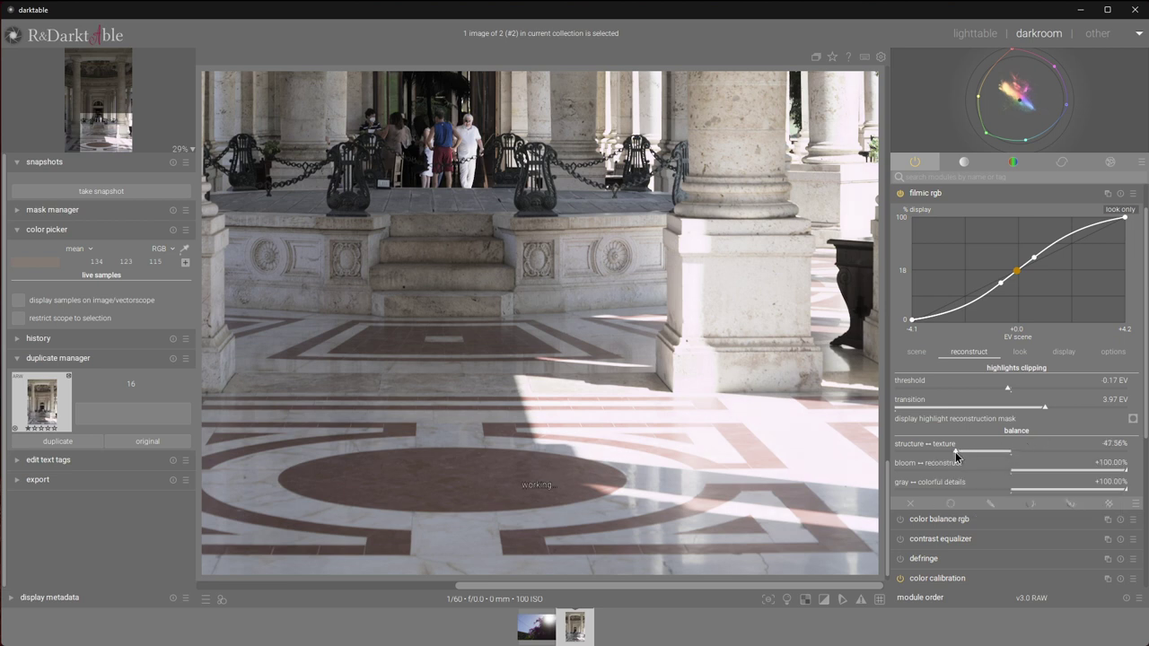
drag(956, 456, 944, 456)
drag(987, 443, 1147, 440)
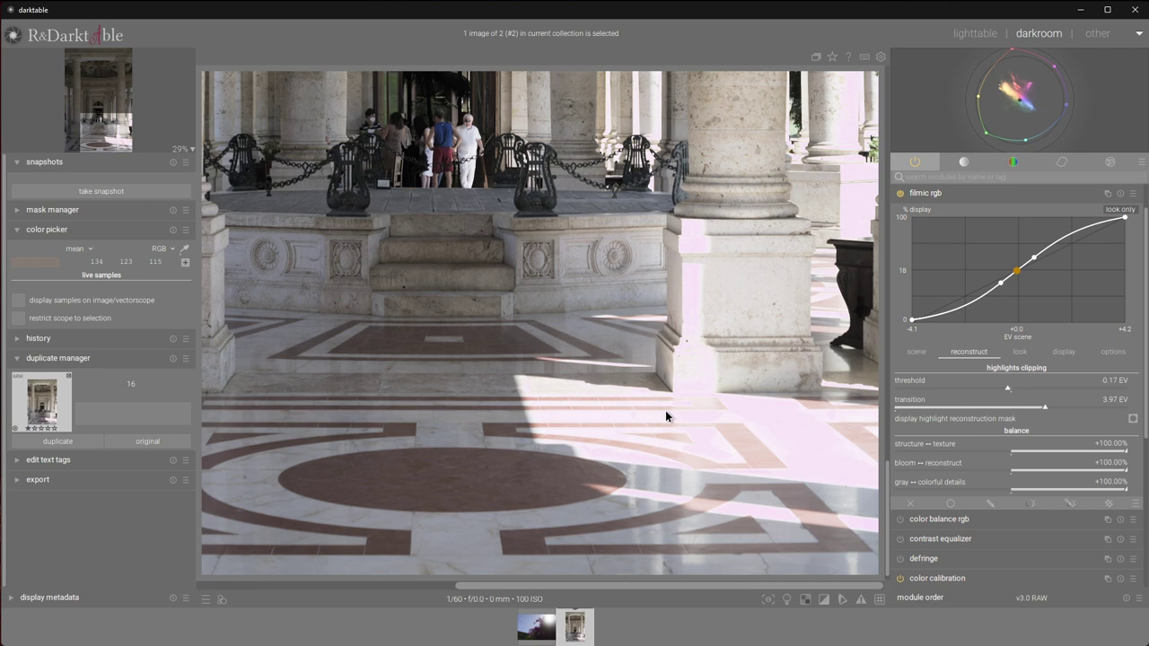
double_click(1123, 457)
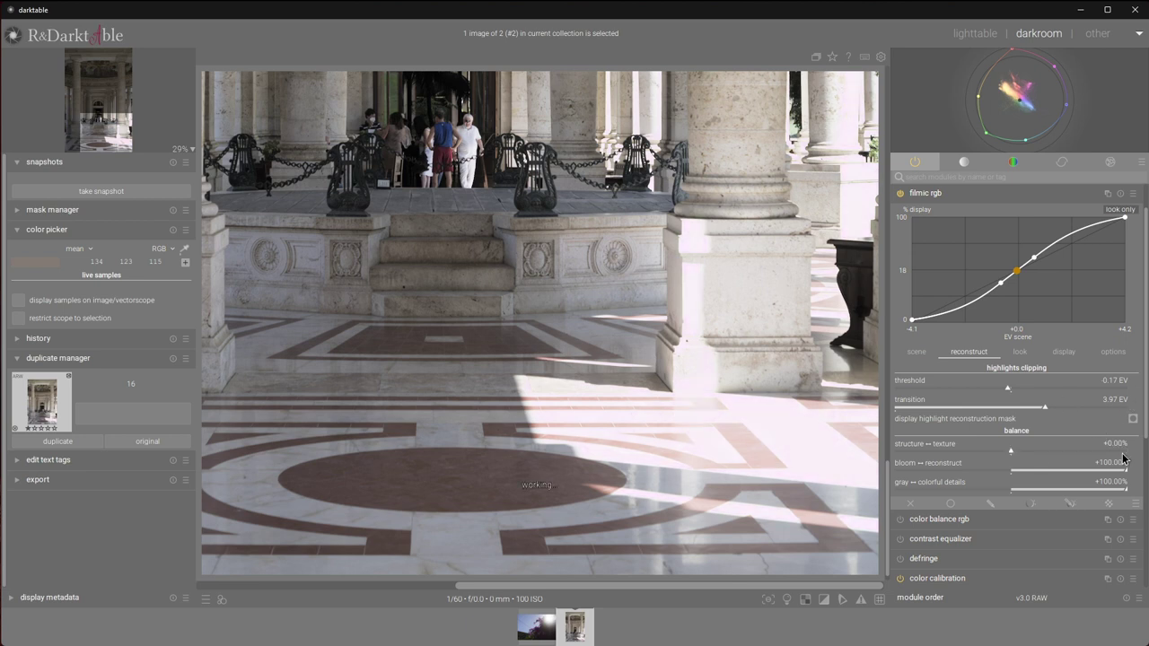
click(980, 454)
double_click(969, 450)
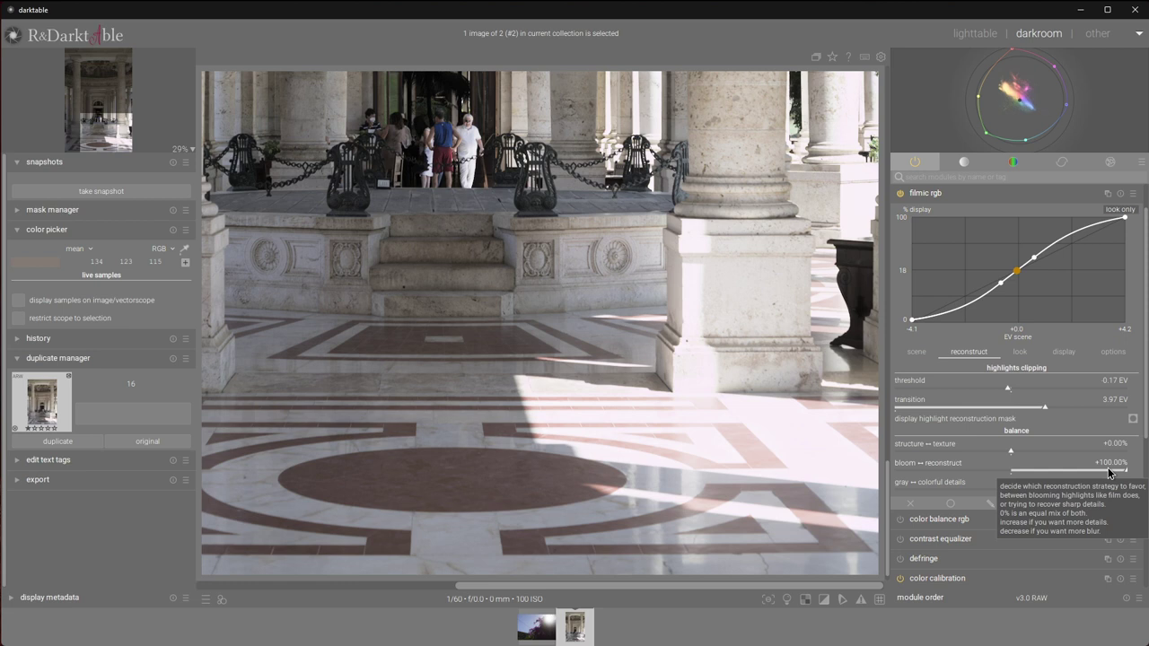
- Restore bloom ↔ reconstruct to +100% and lower gray ↔ colorful details to 34.19%
drag(1108, 473, 932, 474)
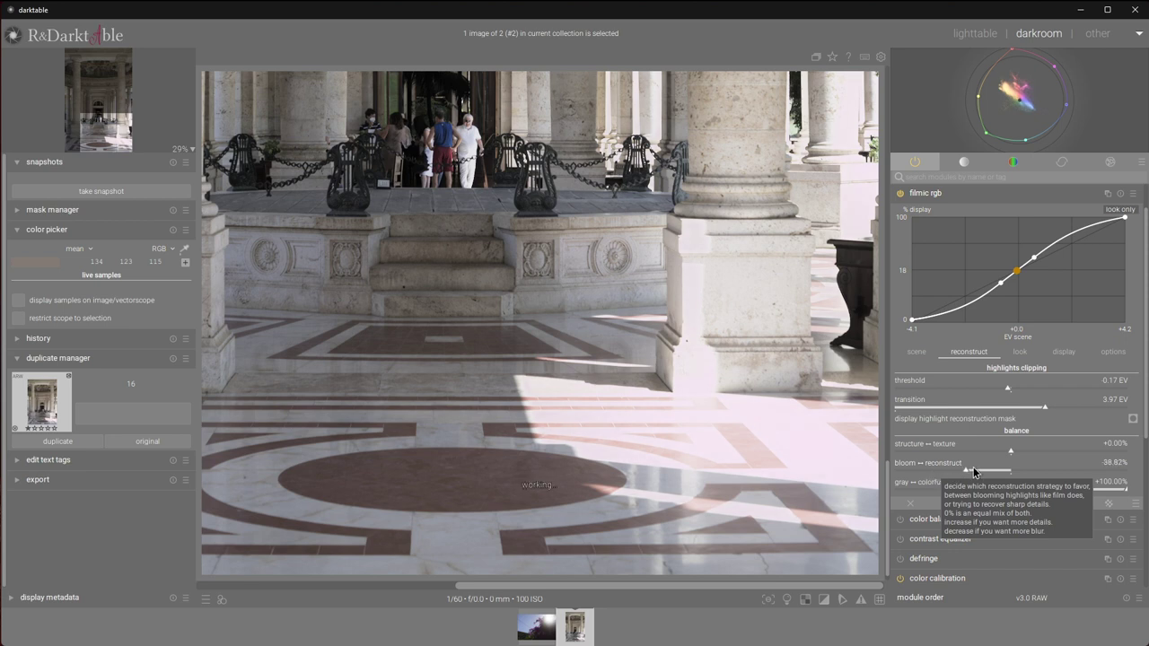
click(973, 467)
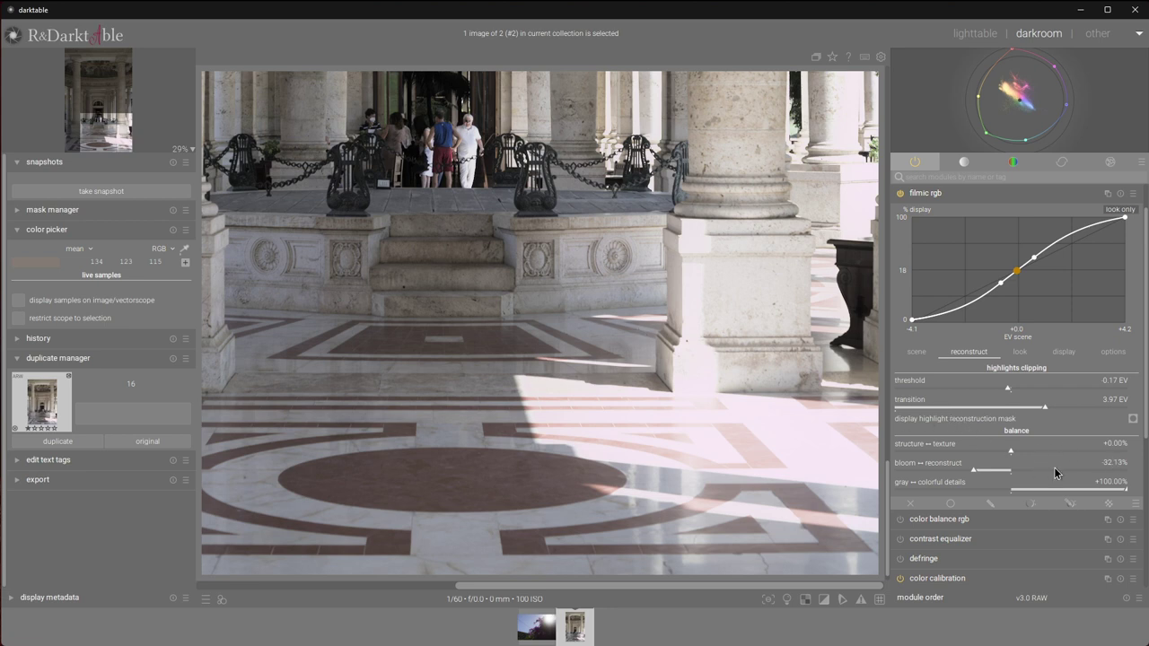
drag(1059, 474, 1108, 473)
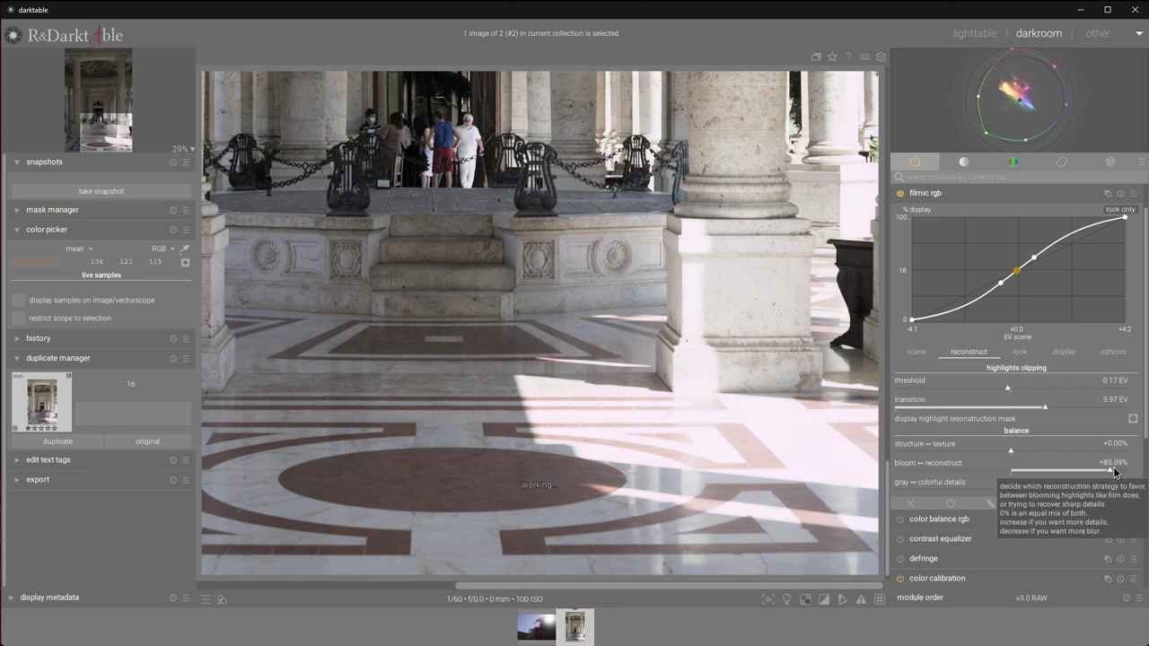
drag(1114, 471, 1139, 469)
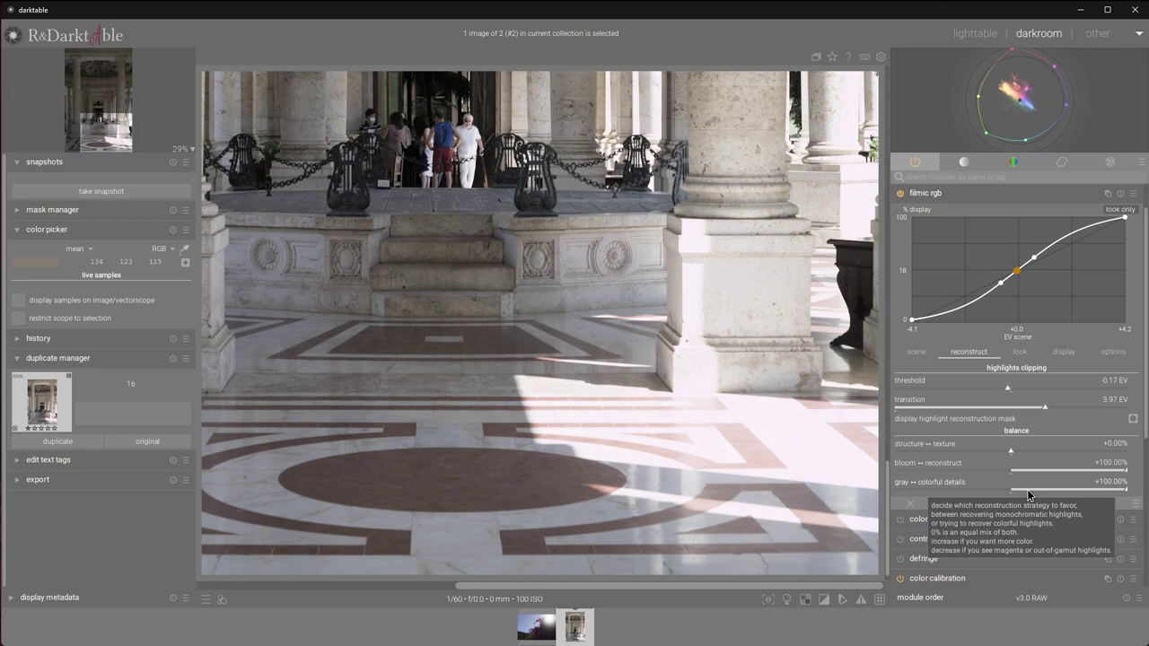
drag(1028, 495, 971, 491)
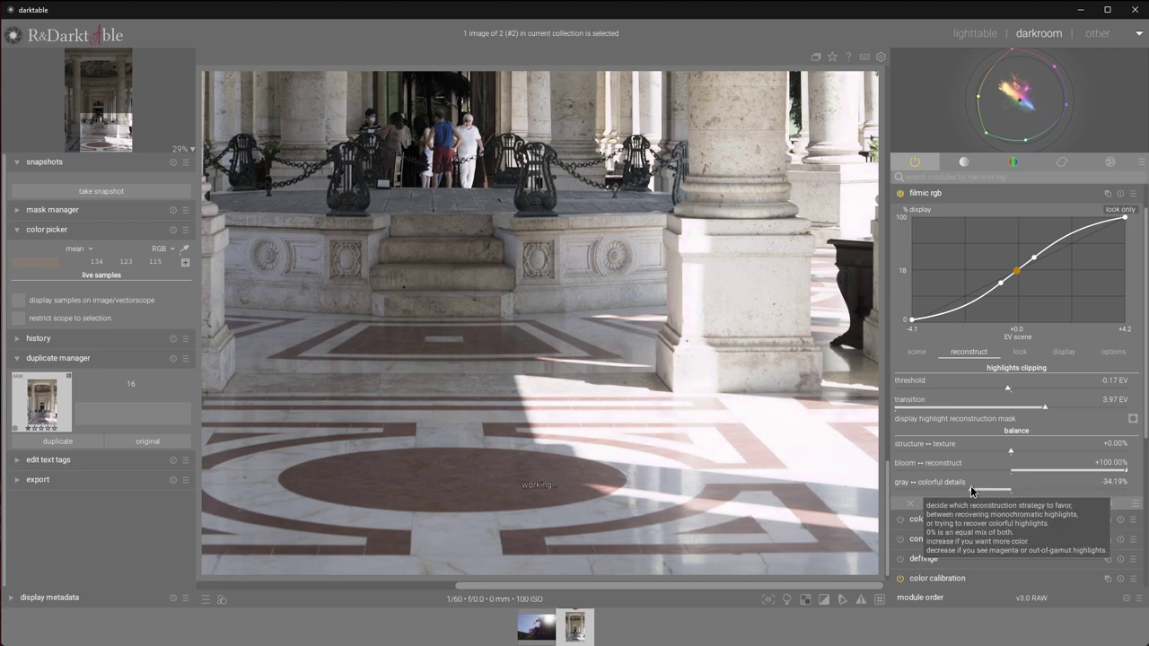
- Show clipping marks, push gray ↔ colorful details to -100%, and zoom back to fit
key(o)
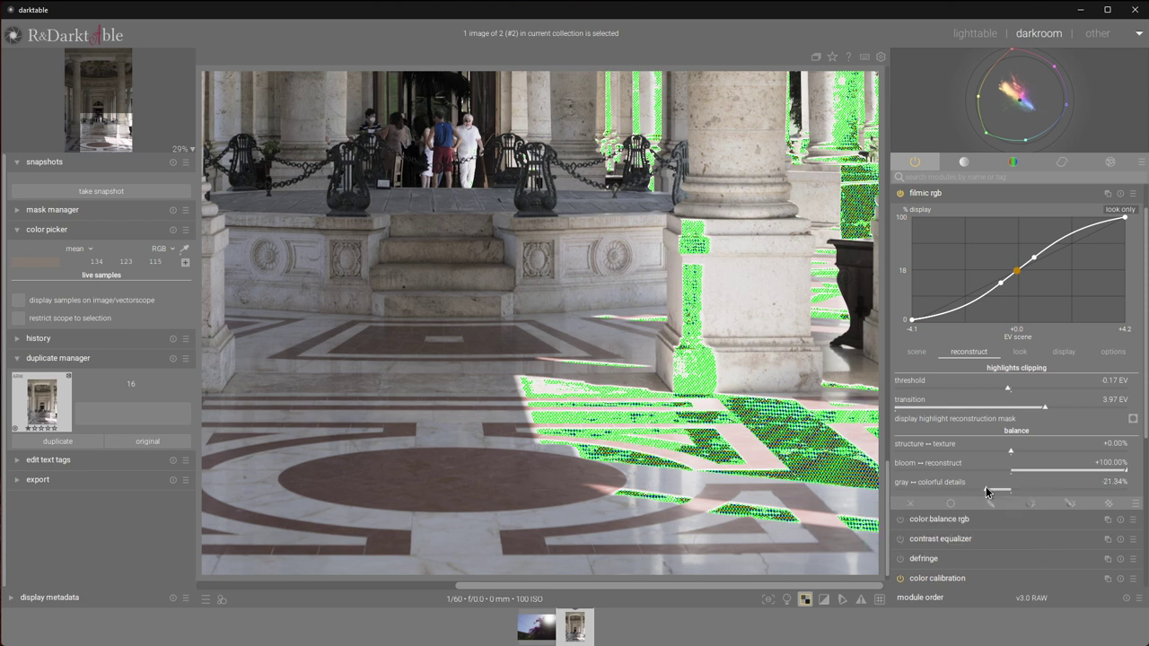
drag(980, 489, 875, 483)
middle_click(827, 415)
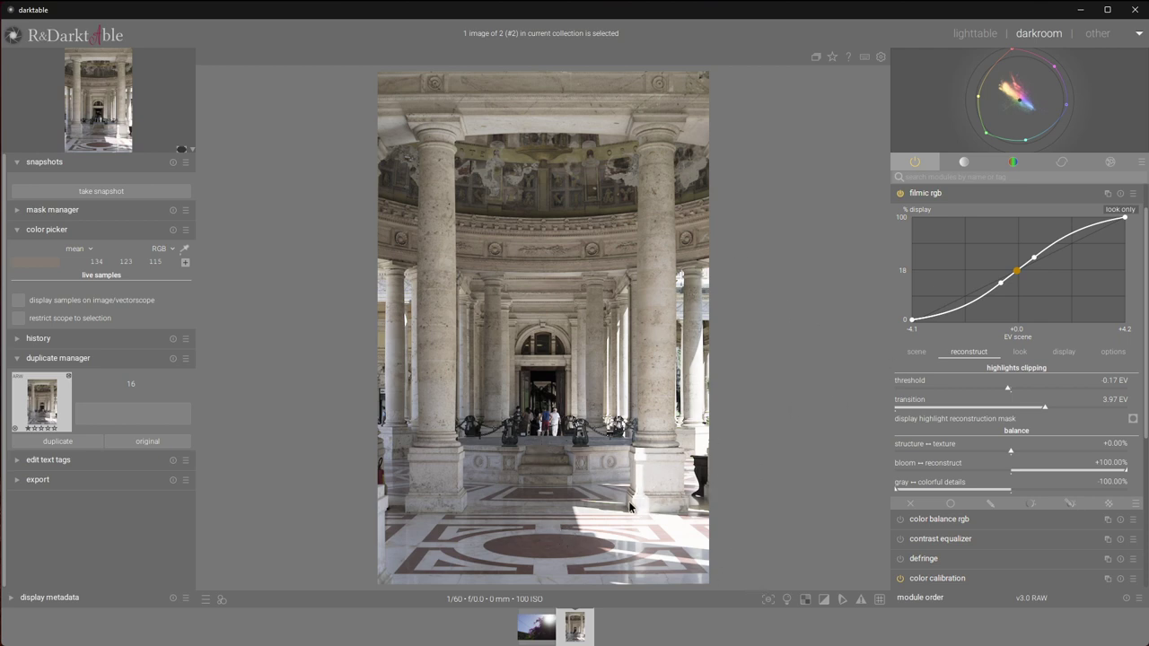
click(982, 194)
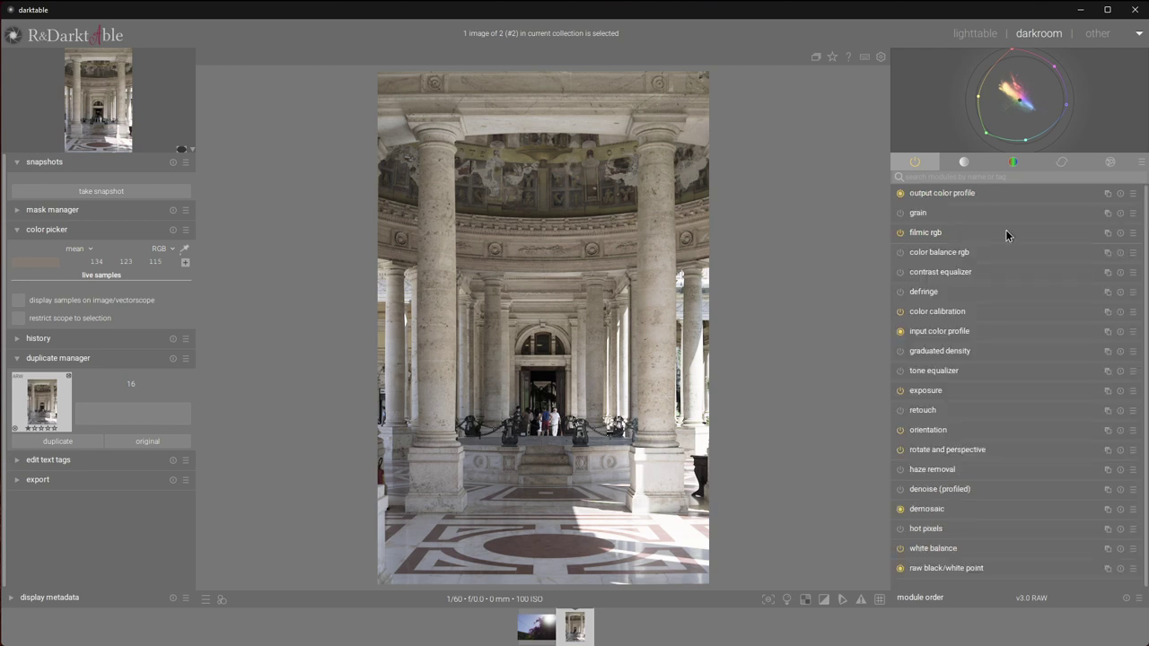
- Enable color balance rgb and raise its global vibrance to about +43.32%
click(900, 253)
click(950, 254)
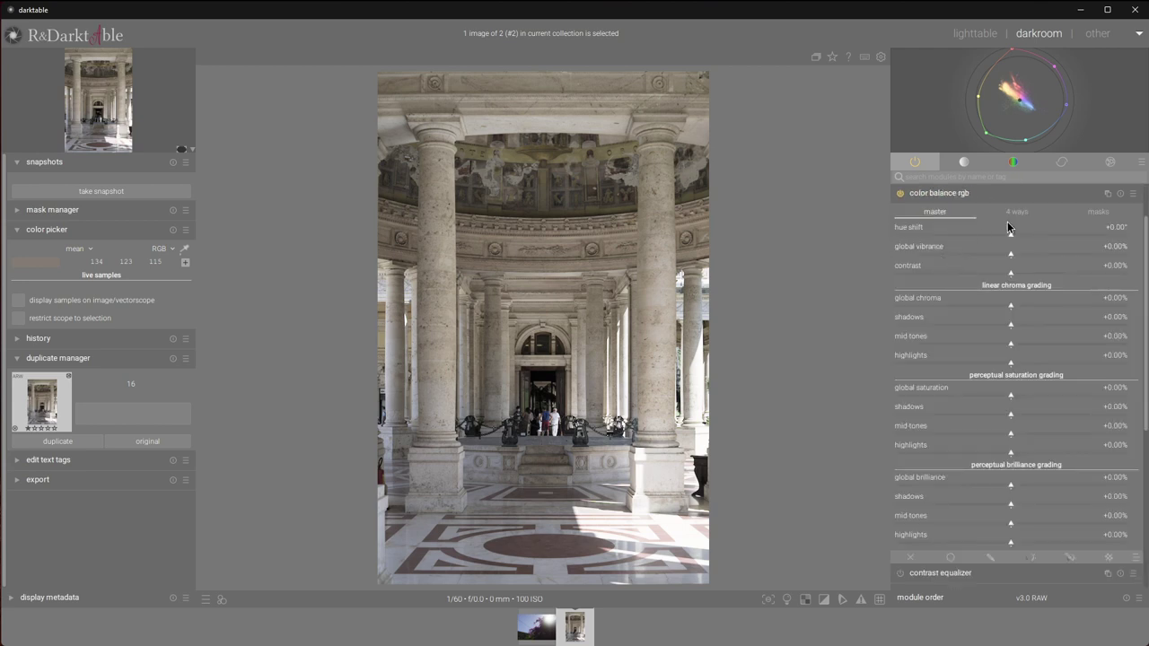
drag(1009, 250, 1112, 249)
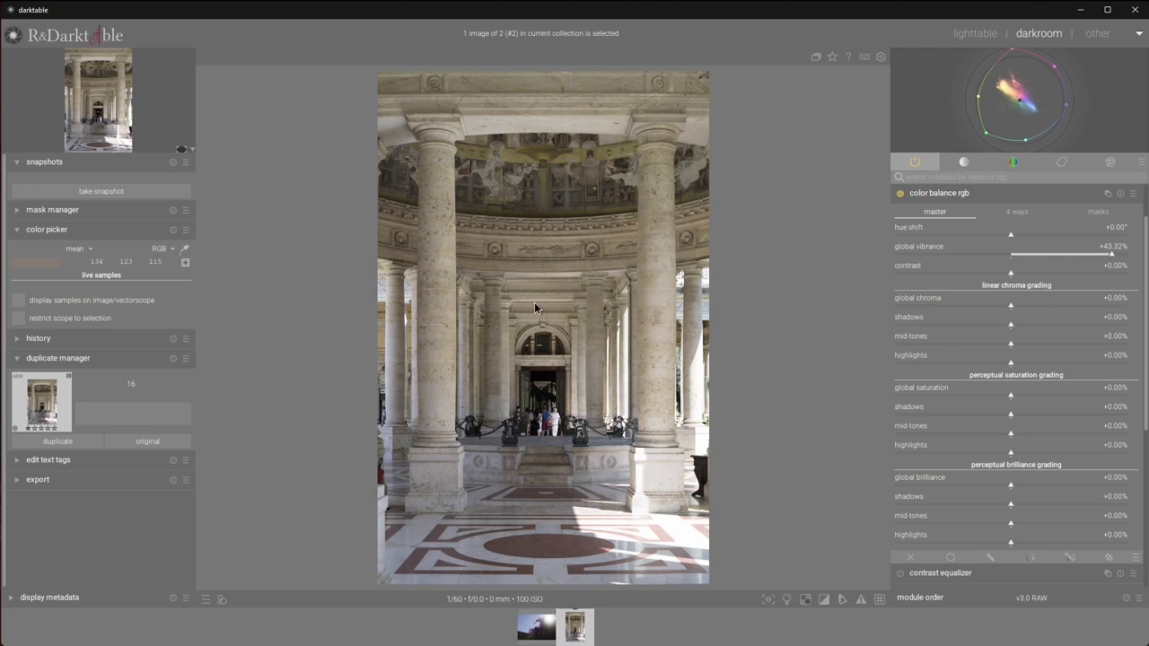
click(945, 195)
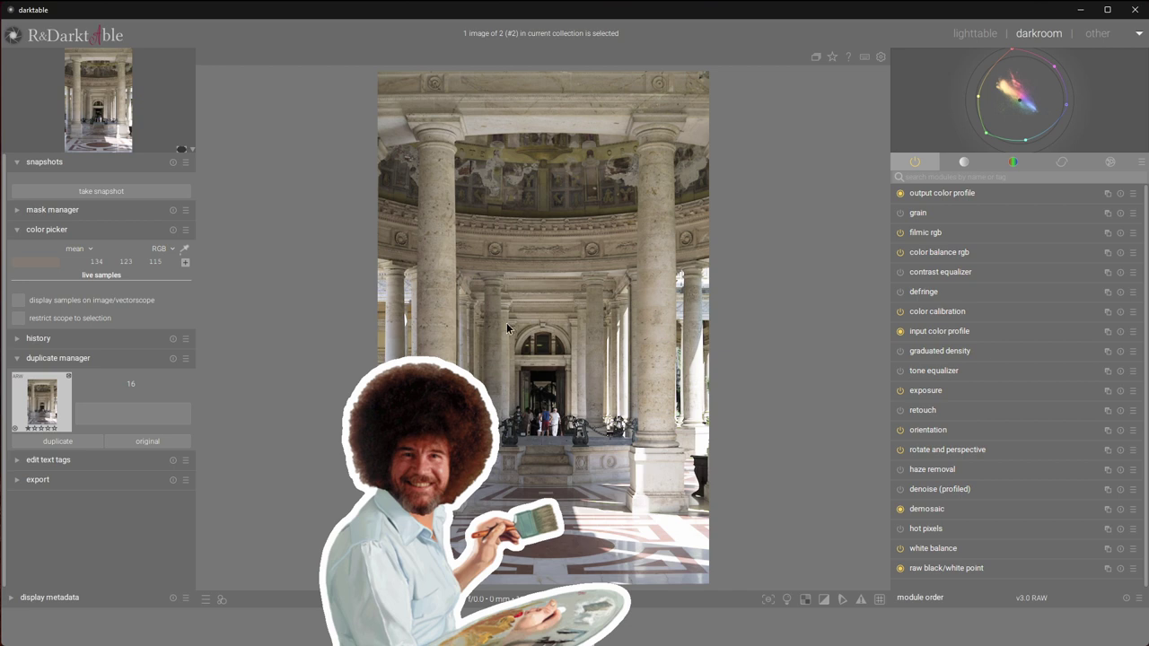
click(1106, 253)
- Create a 'color balance rgb 1' instance and drag it above filmic rgb in the pipeline
click(1092, 264)
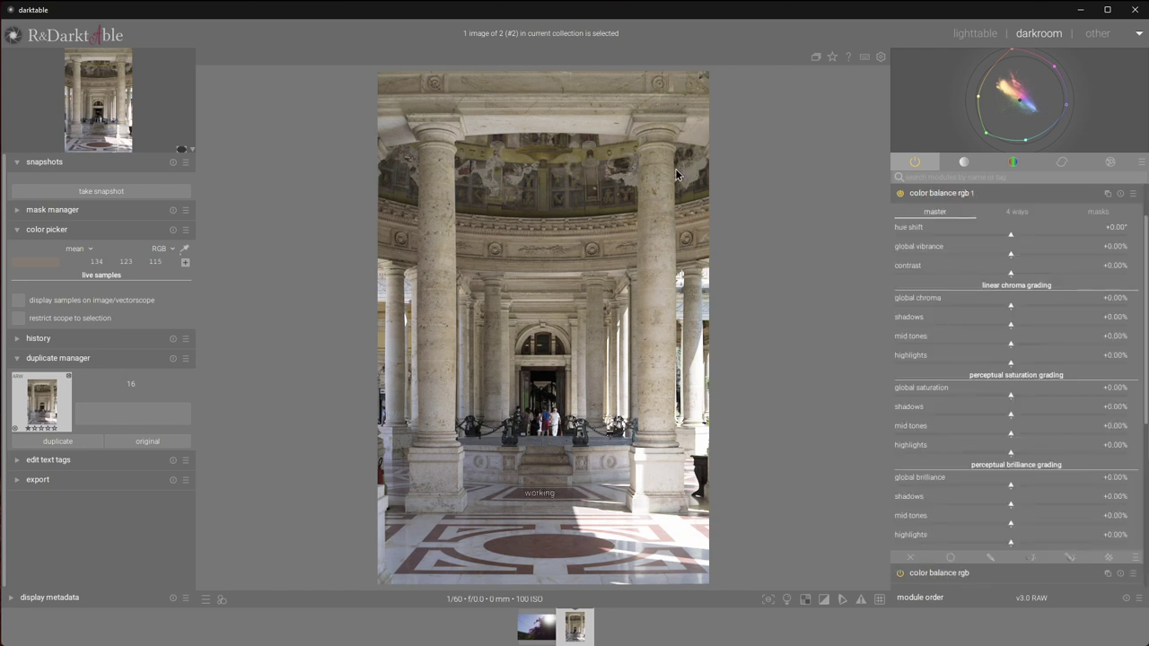
click(927, 195)
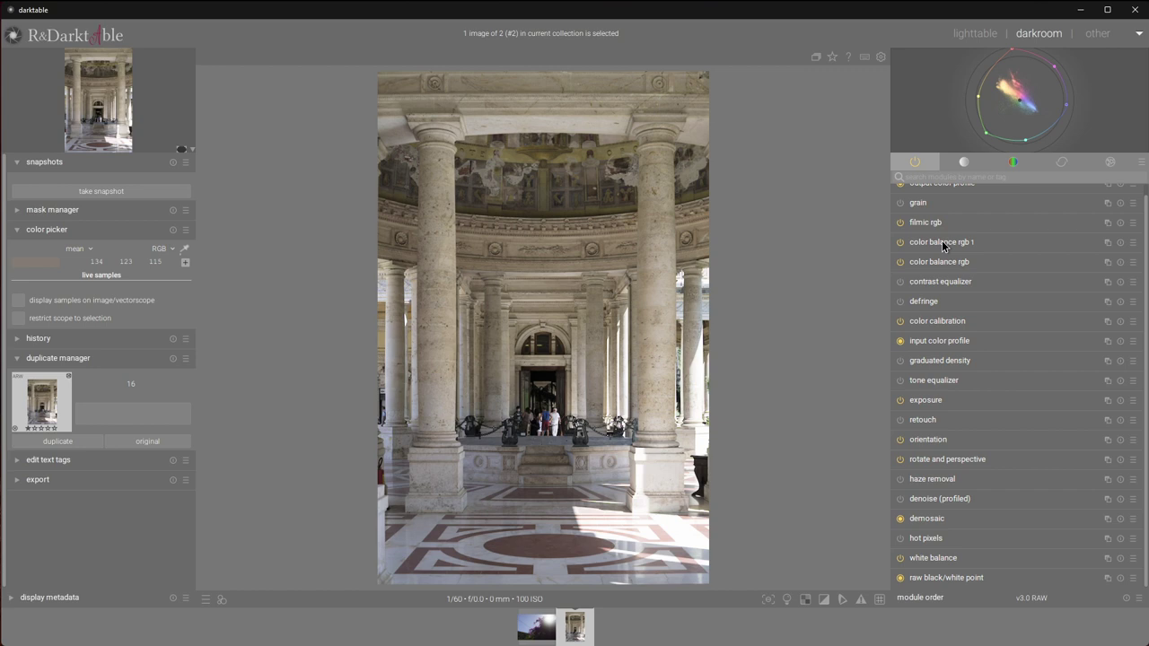
drag(942, 240, 964, 221)
click(950, 229)
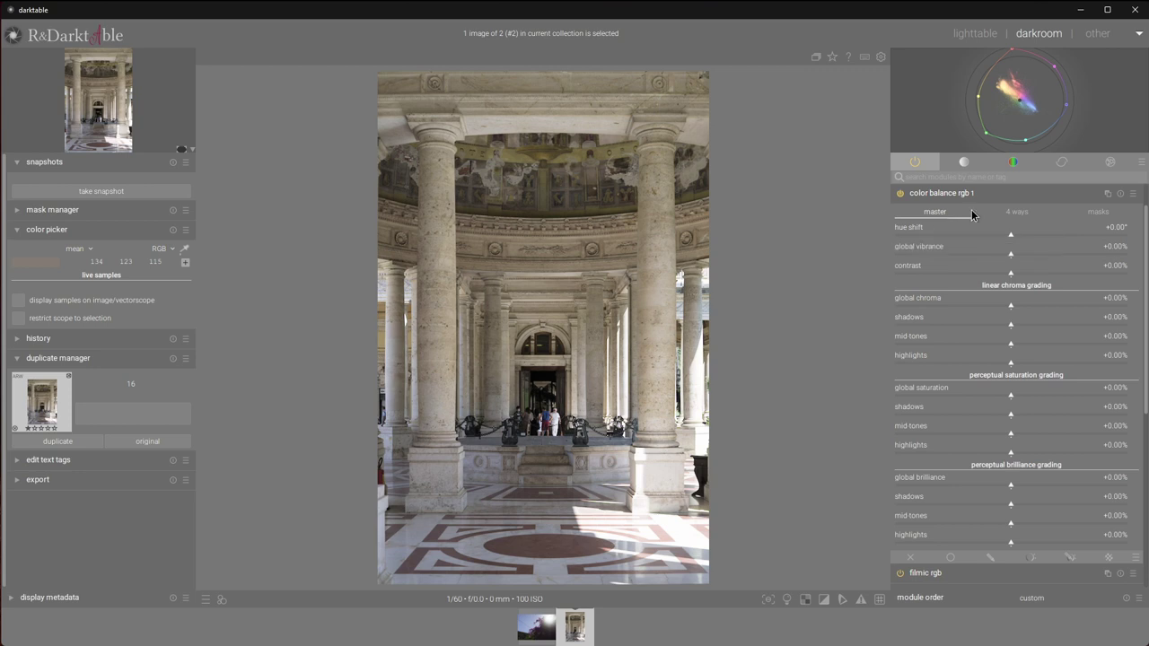
- Give 'color balance rgb 1' an inverted parametric mask restricted to the bright areas
click(1031, 558)
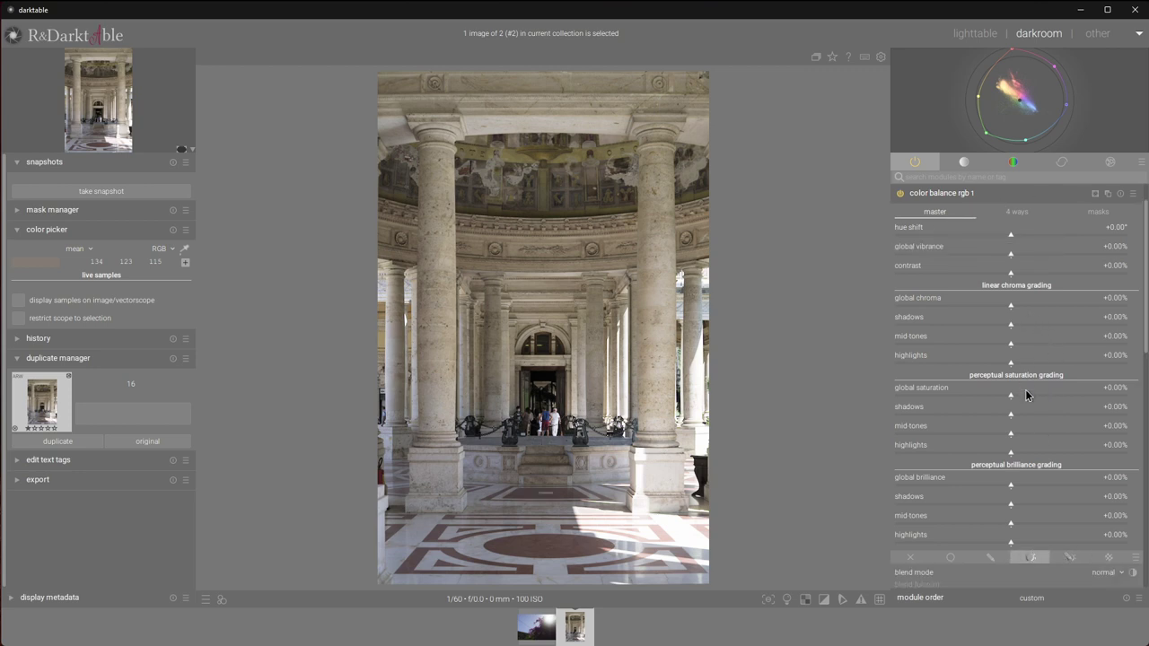
scroll(1146, 325, down, 5)
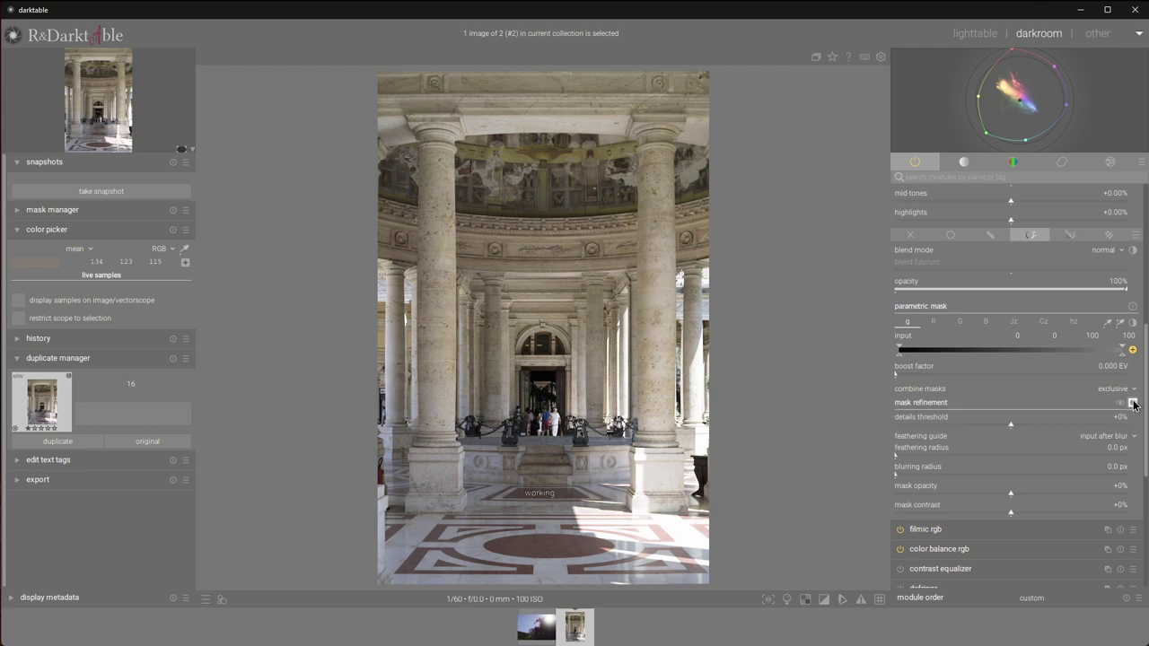
click(1132, 402)
click(1132, 349)
mouse_move(1120, 351)
mouse_down()
mouse_move(1081, 360)
mouse_move(1066, 350)
mouse_up()
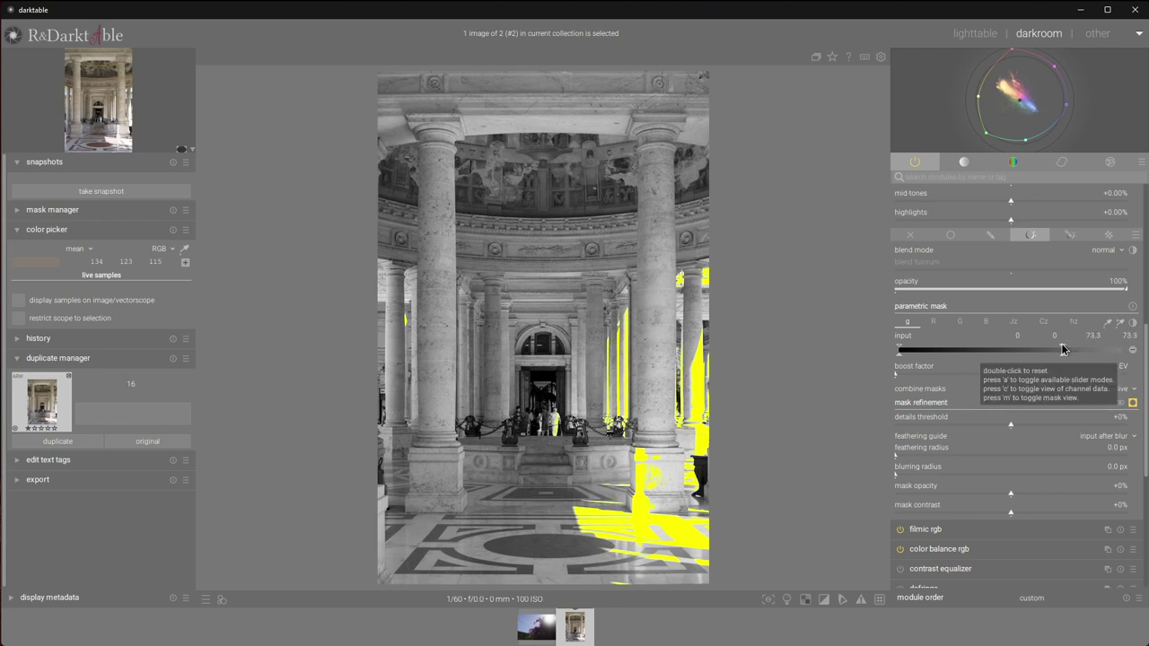
- Blur the mask 18.3 px, widen its upper range to 69.8–74.1, then hide the mask
scroll(906, 460, up, 10)
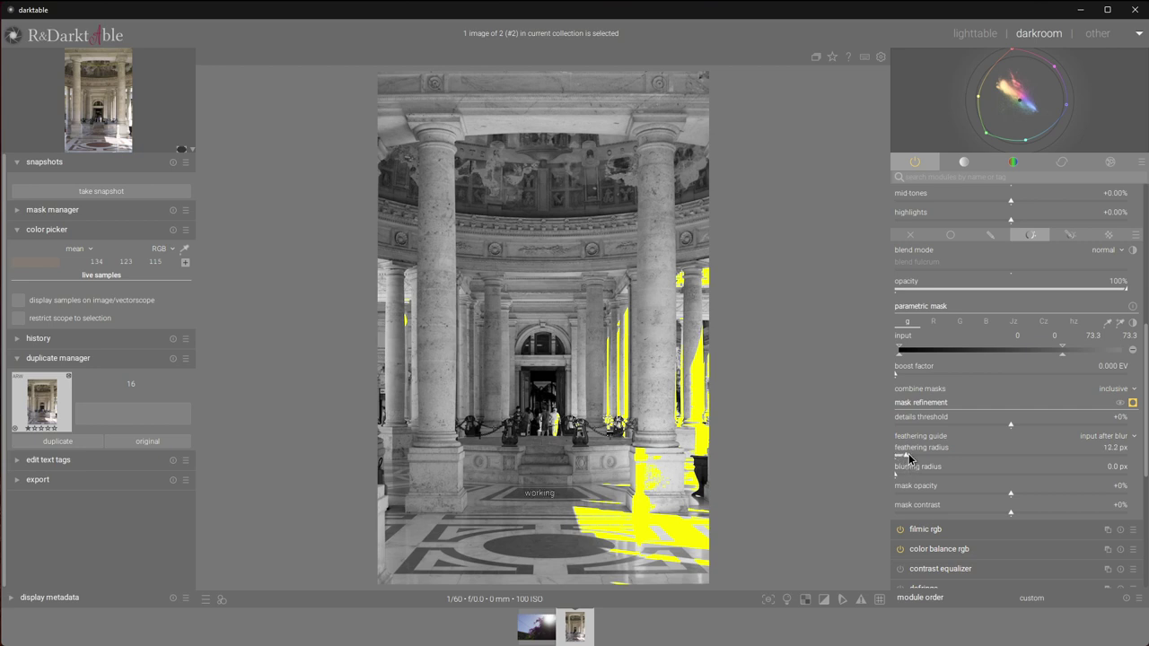
drag(906, 482, 937, 482)
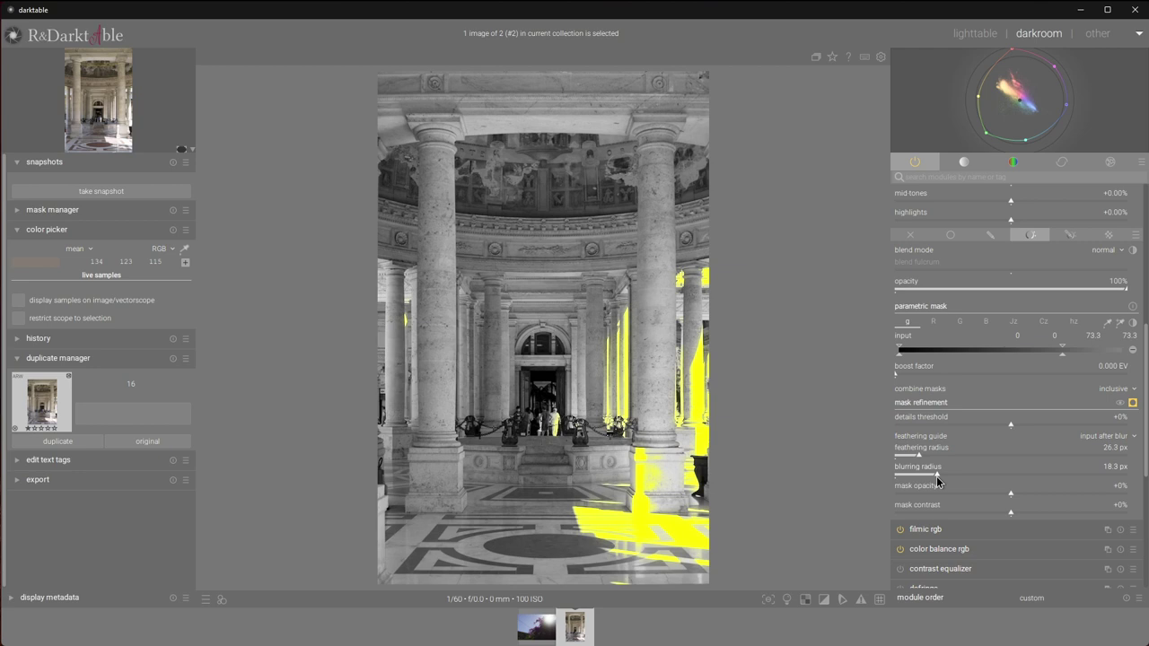
scroll(1060, 354, down, 1)
mouse_move(1055, 357)
mouse_down()
mouse_move(1074, 351)
mouse_move(1065, 350)
mouse_up()
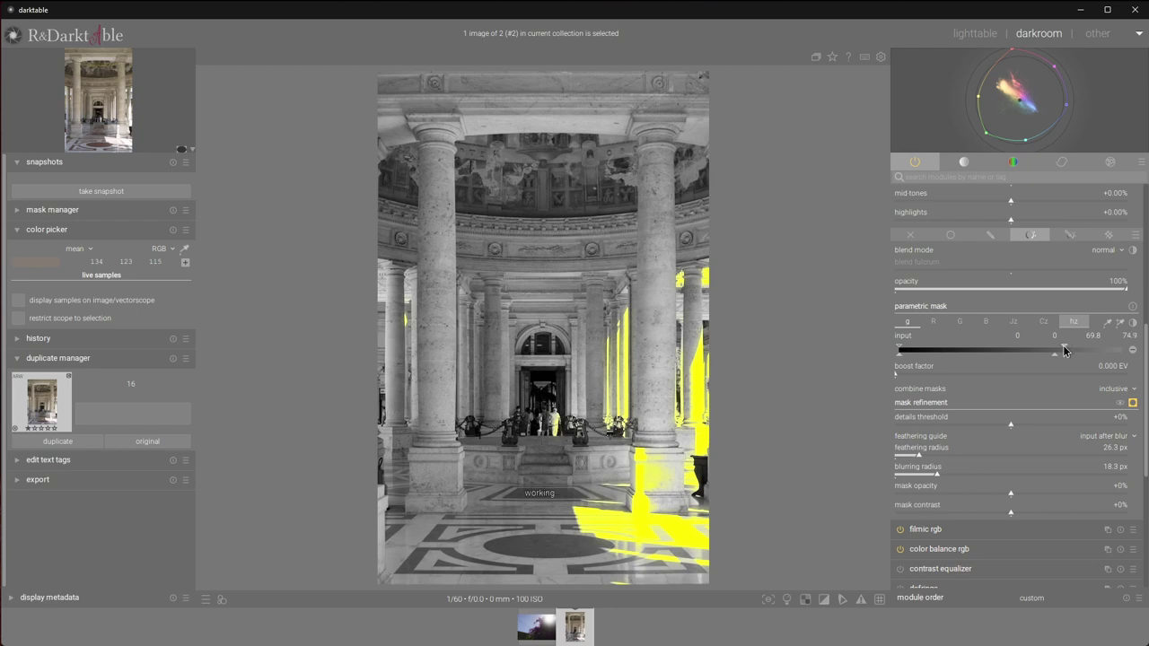
scroll(702, 524, up, 3)
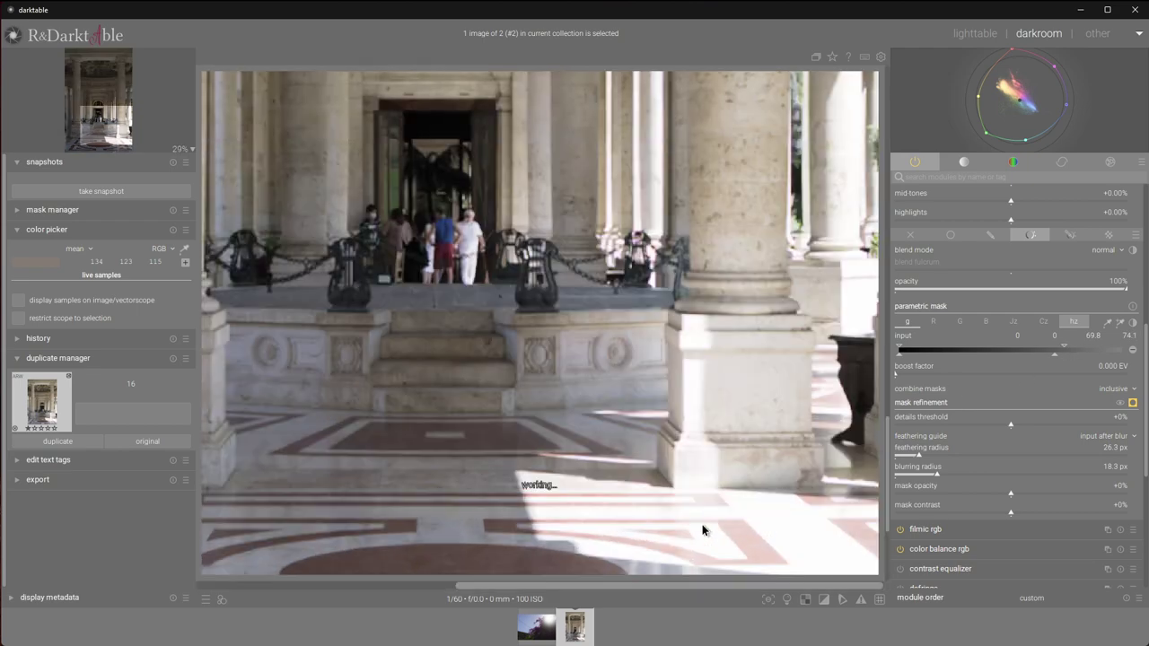
drag(799, 513, 750, 427)
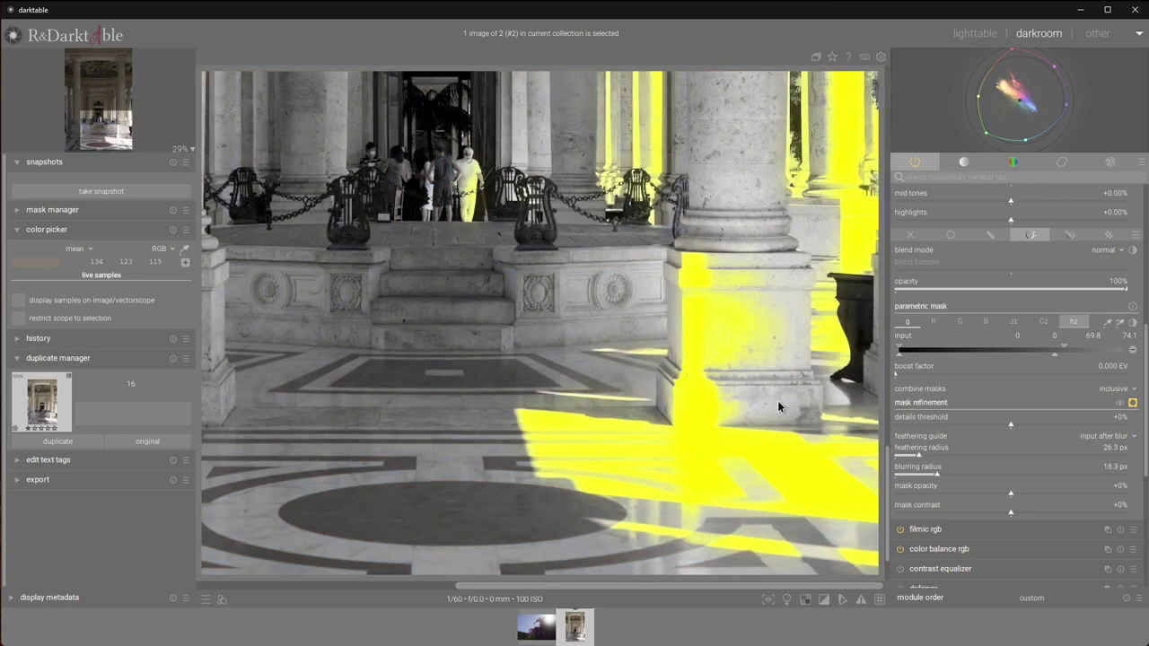
scroll(725, 327, down, 3)
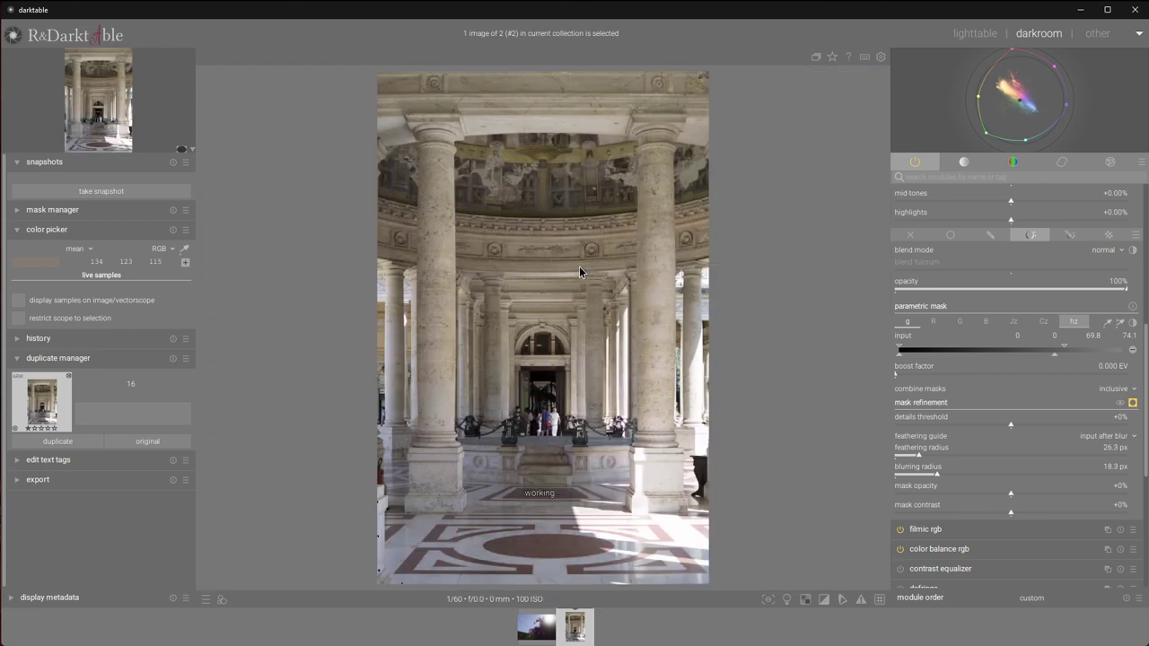
click(1135, 404)
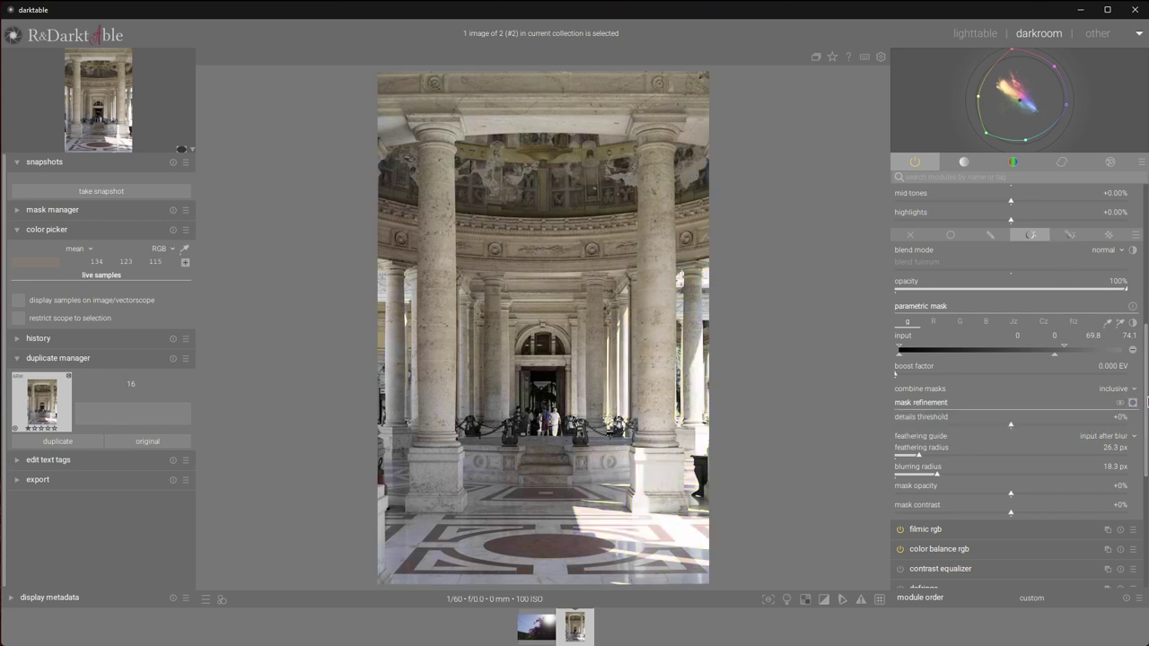
- Set the highlights gain hue in the 4 ways tab to a warm 72.19°
scroll(1131, 254, up, 5)
scroll(1131, 254, up, 1)
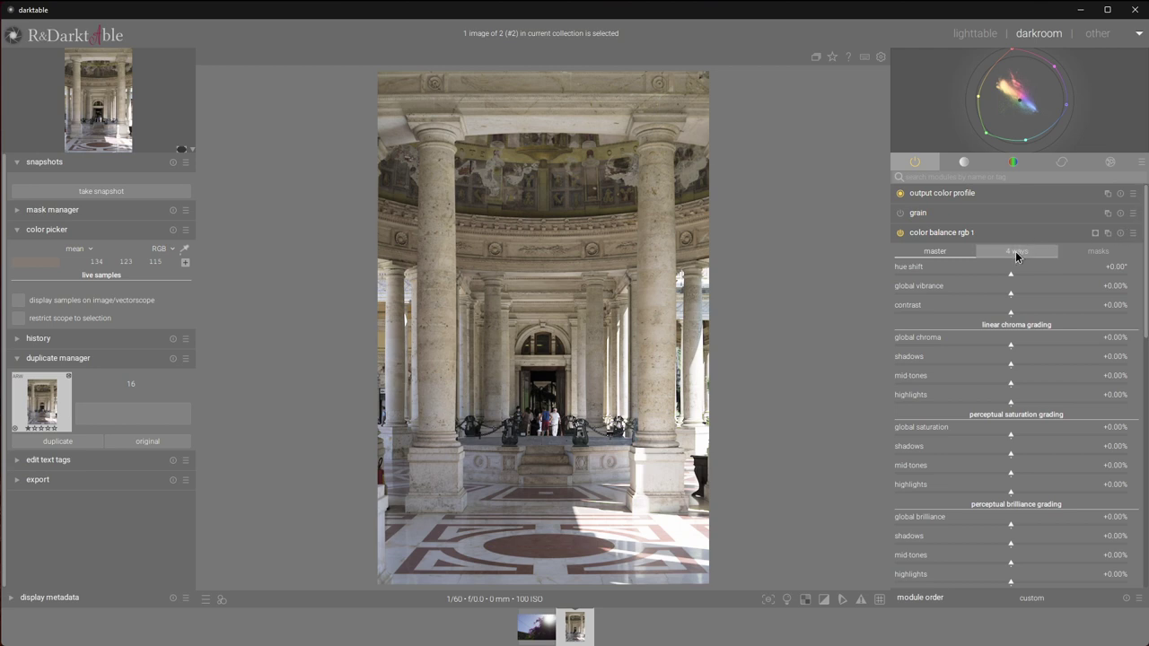
click(1017, 254)
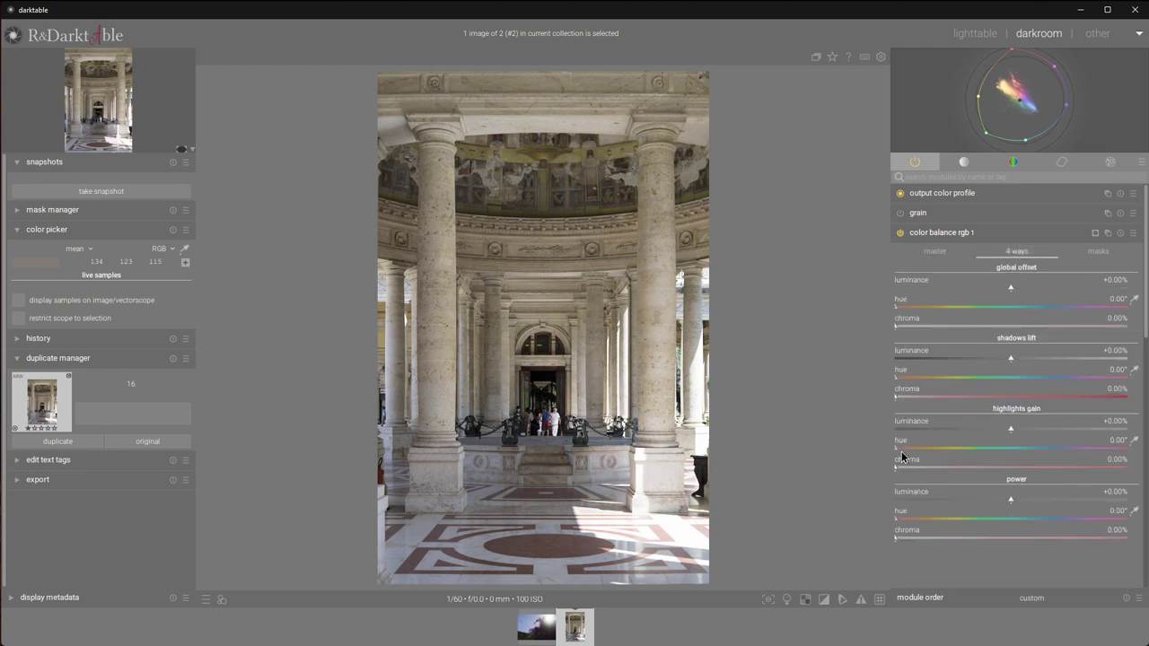
drag(917, 454, 946, 454)
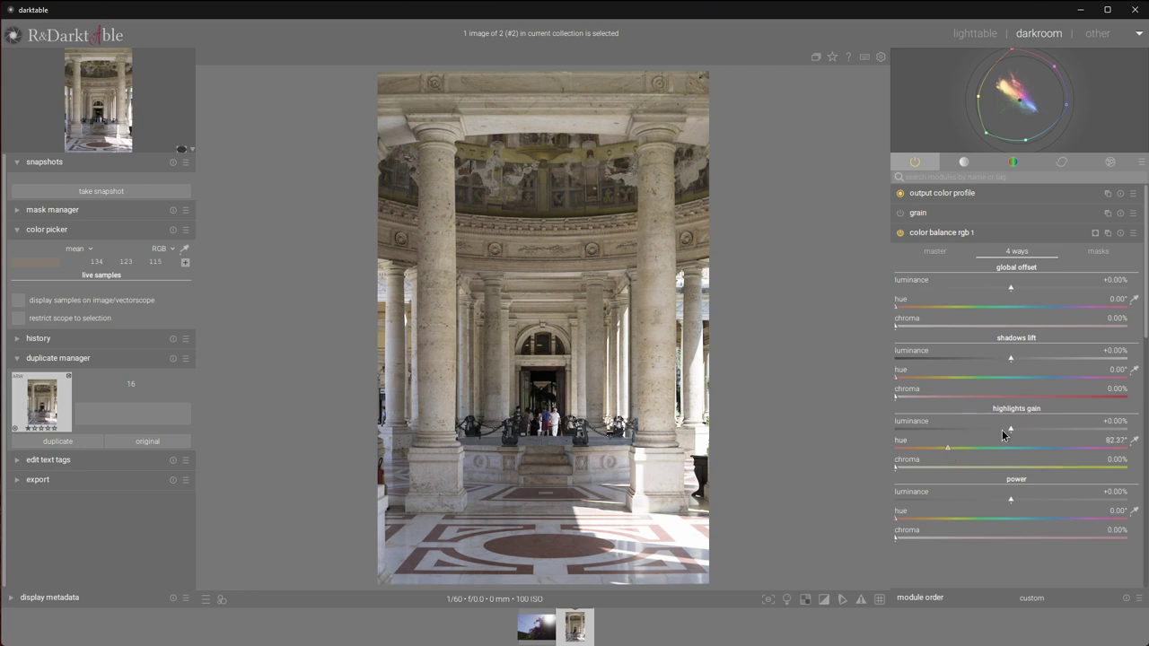
click(943, 452)
click(942, 447)
drag(943, 446, 939, 446)
- Raise the highlights gain chroma to 2.37%
scroll(941, 446, up, 1)
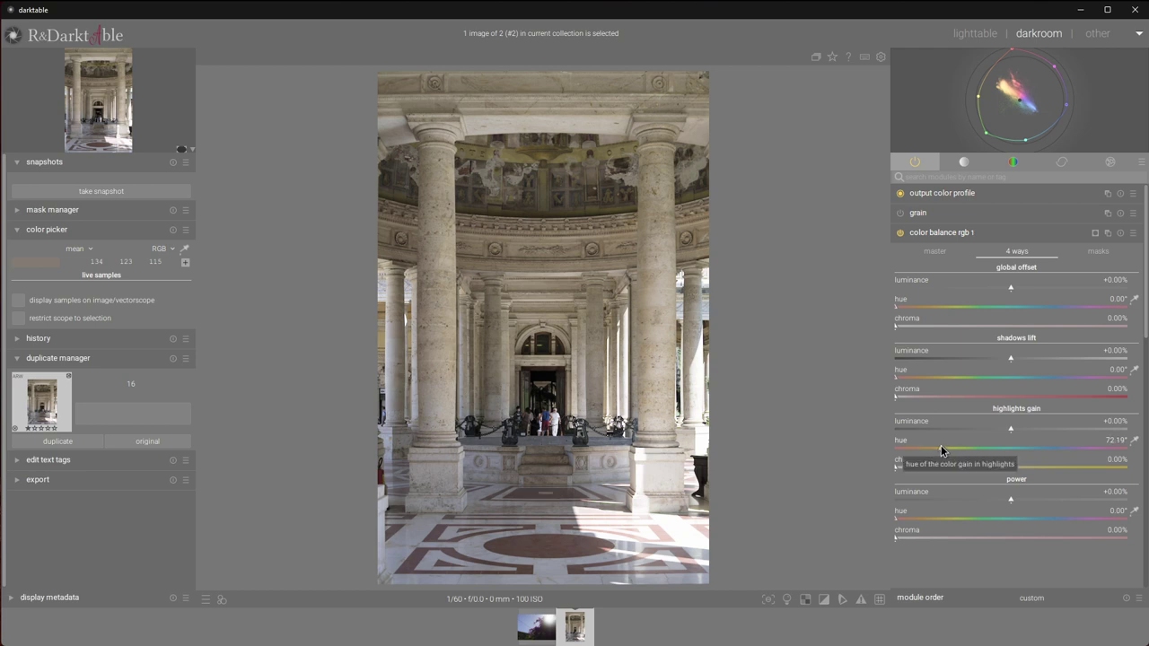
click(898, 467)
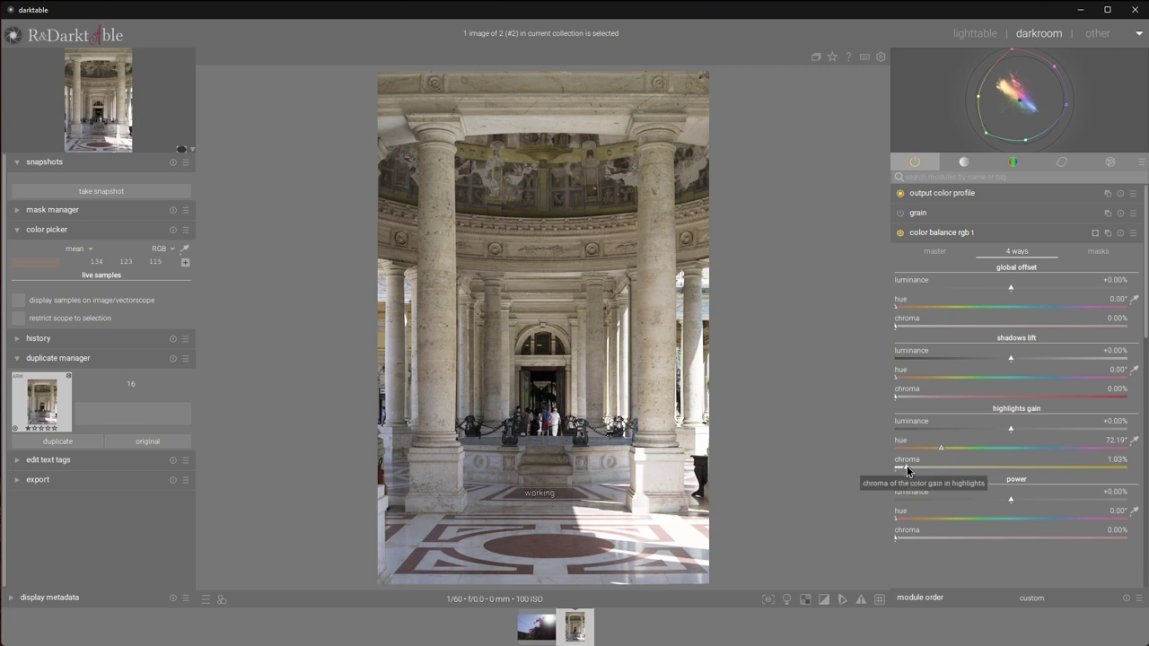
drag(906, 471, 919, 470)
drag(919, 470, 922, 471)
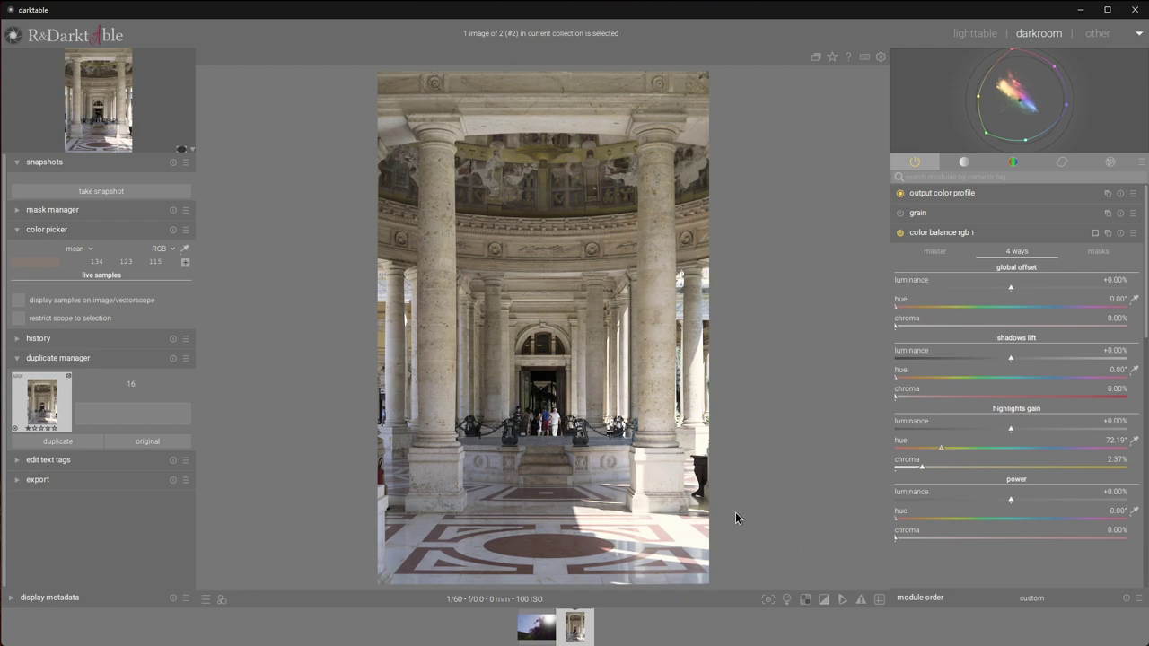
- Using color assessment mode, shift highlights gain hue to 76.96° and fold the module
click(786, 599)
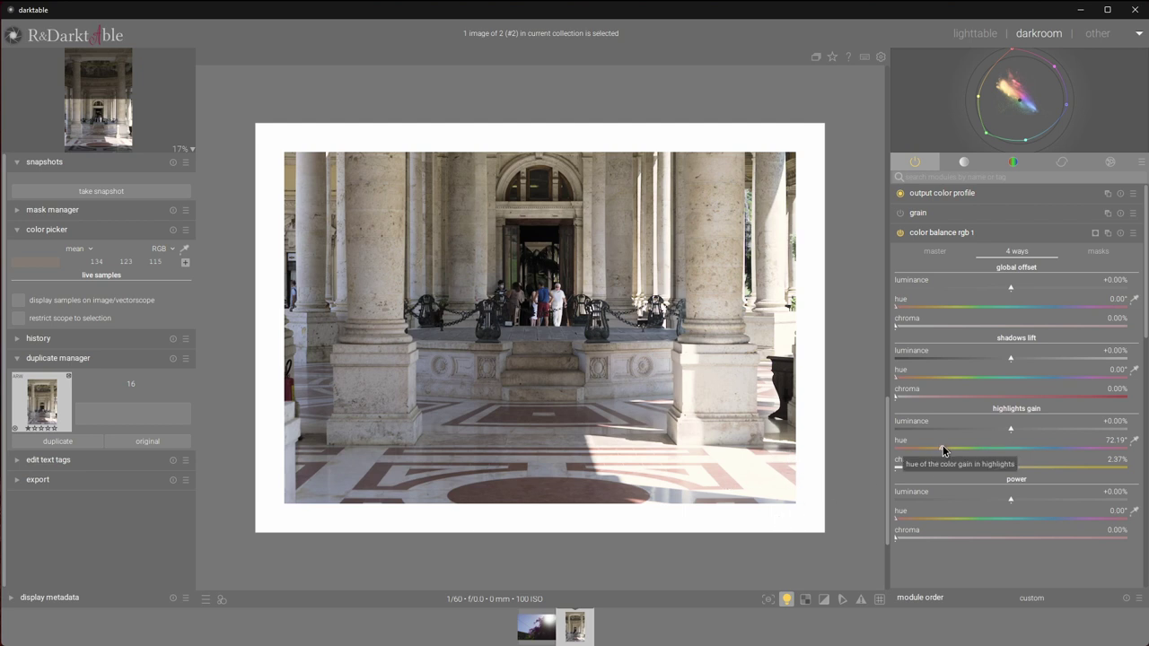
scroll(942, 446, up, 1)
scroll(943, 445, up, 1)
scroll(944, 449, up, 1)
scroll(927, 468, up, 1)
scroll(932, 465, down, 1)
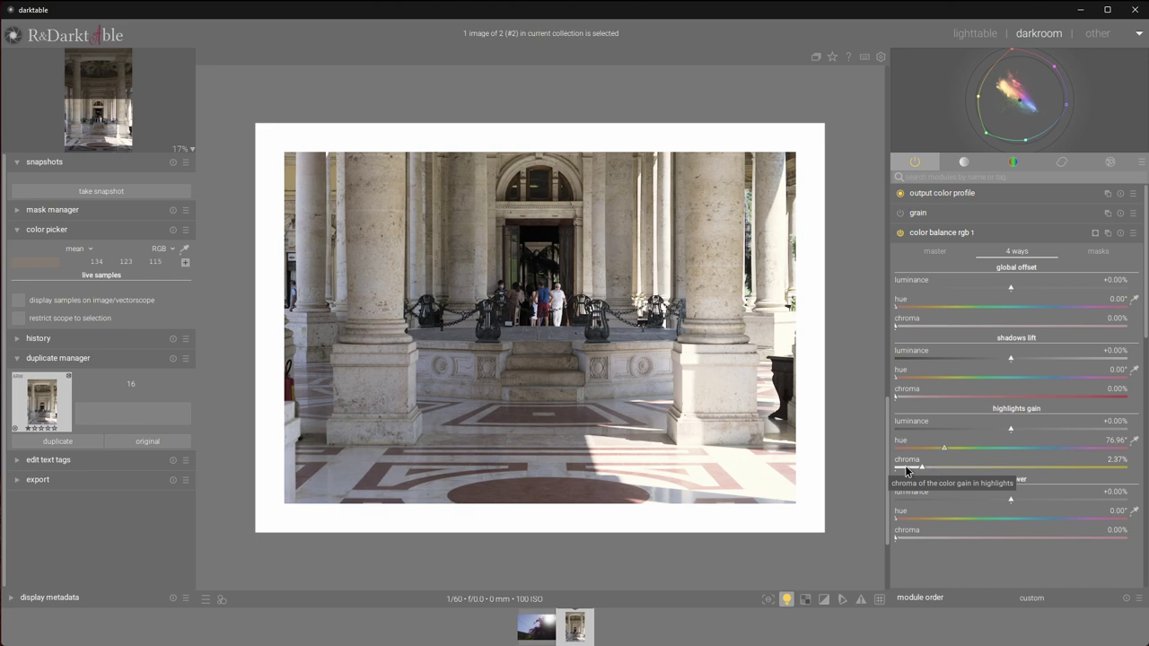
click(786, 598)
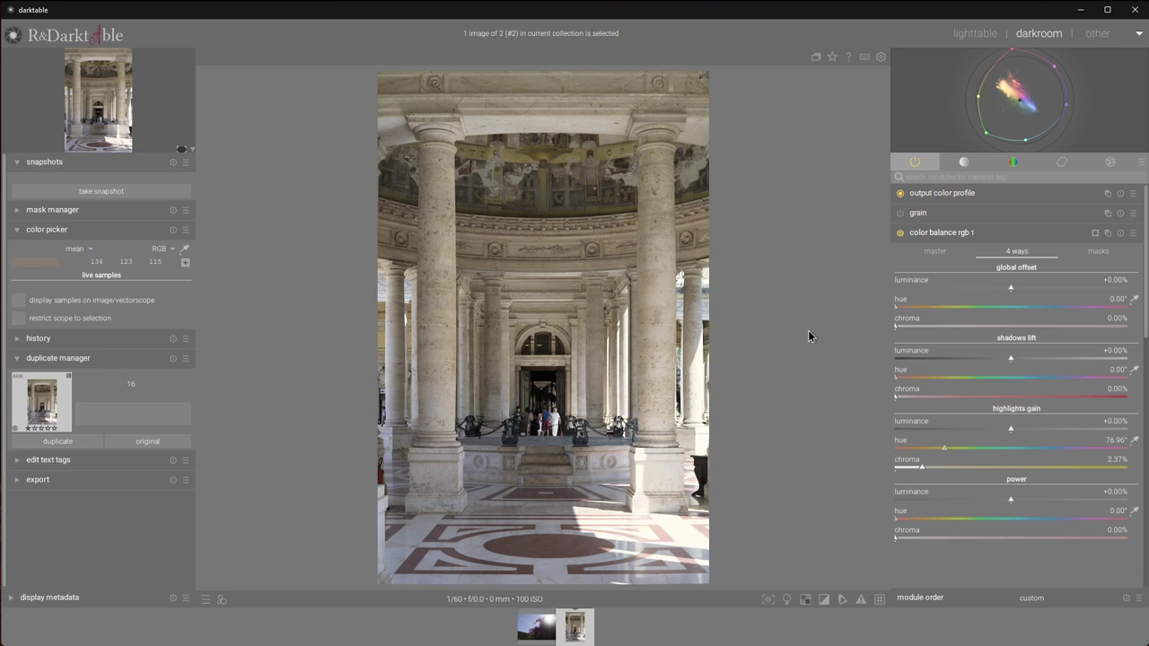
click(950, 235)
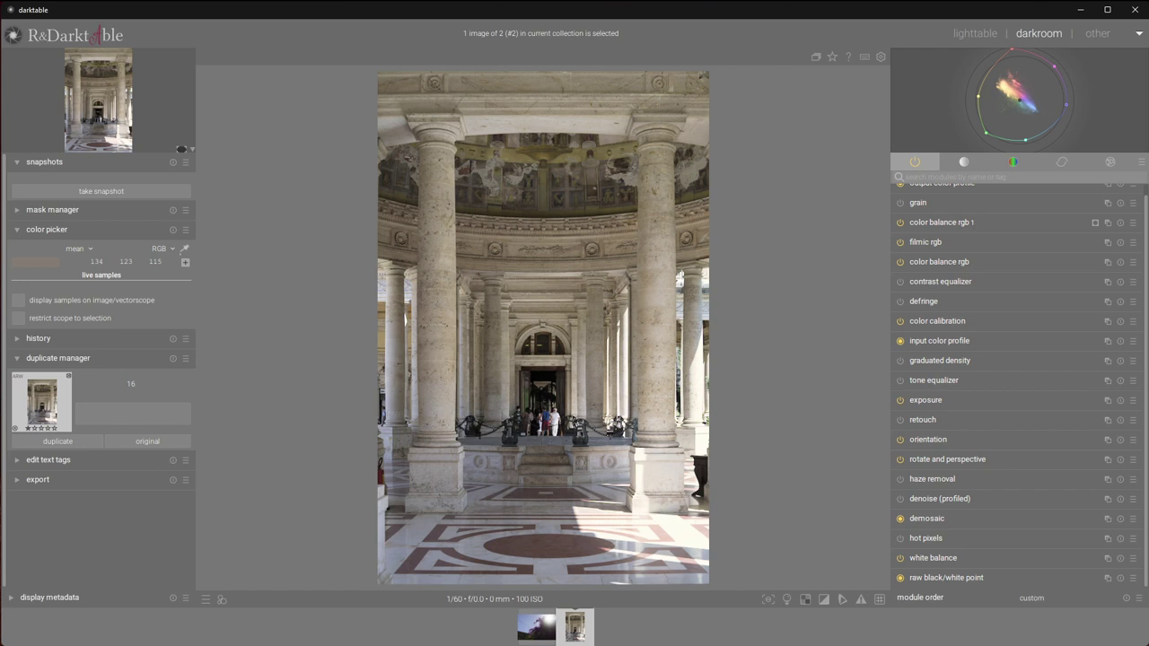
- Move on to the backlit bougainvillea photo
key(BackSpace)
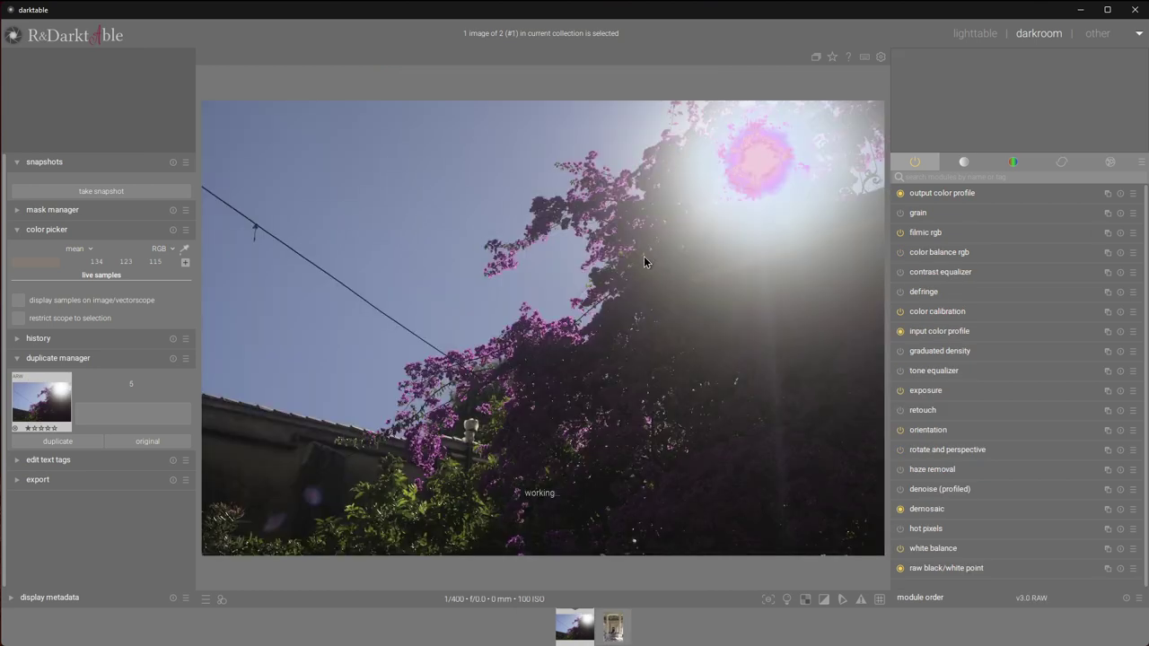